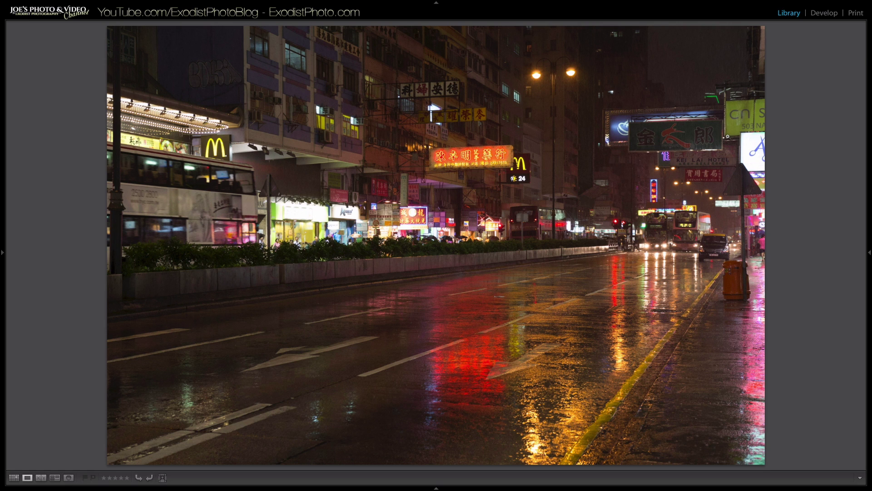
Step: Bring the unedited street photo into Develop and enable chromatic aberration removal and lens profile corrections
key("Right")
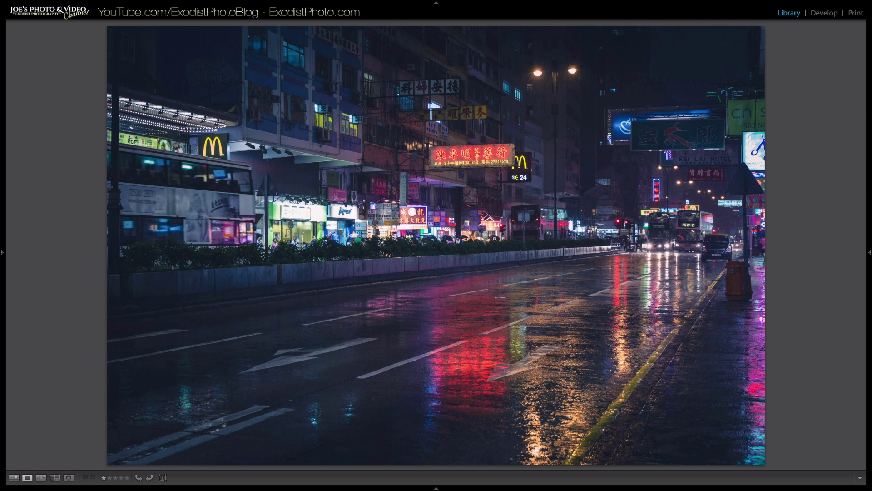
key("Right")
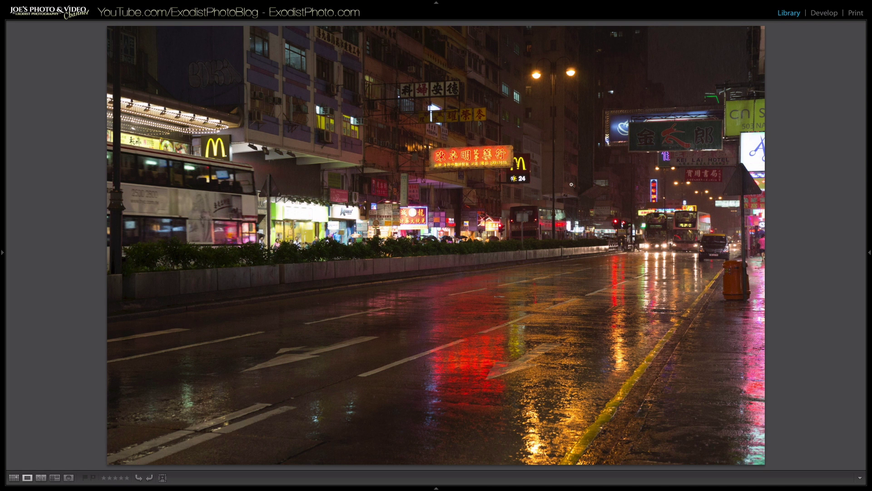
left_click(823, 13)
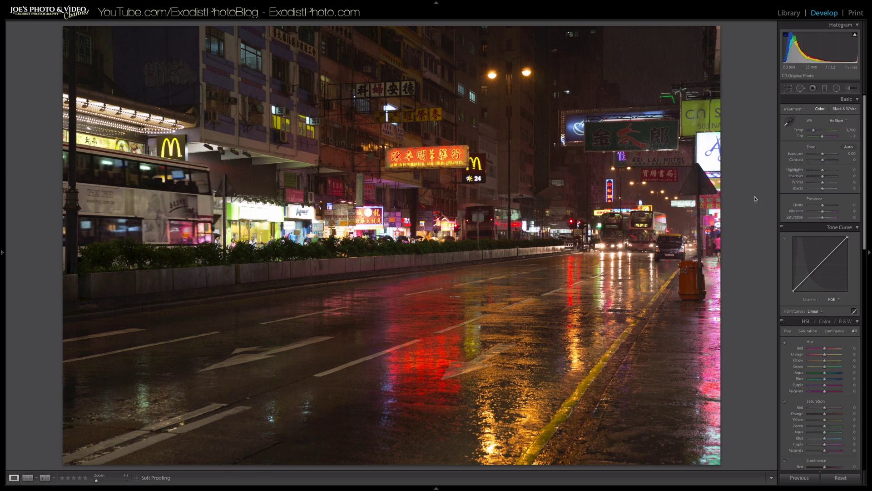
scroll(836, 254, "down", 4)
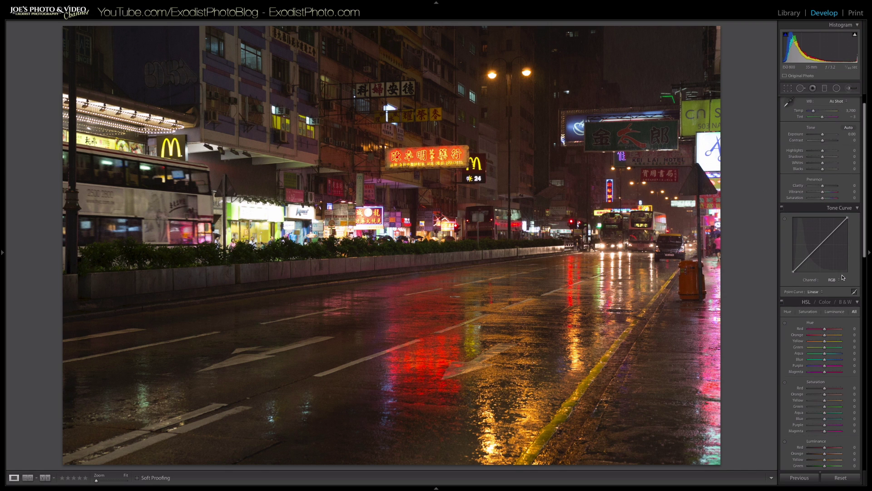
scroll(842, 277, "down", 15)
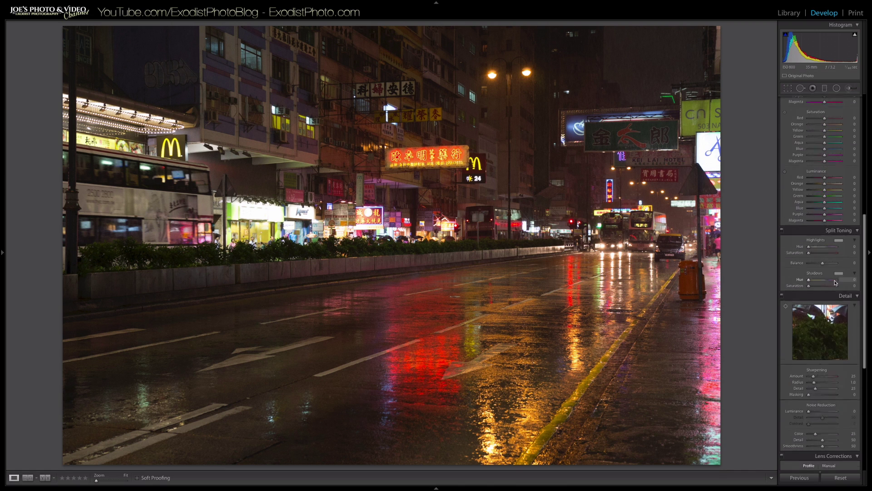
scroll(835, 282, "down", 4)
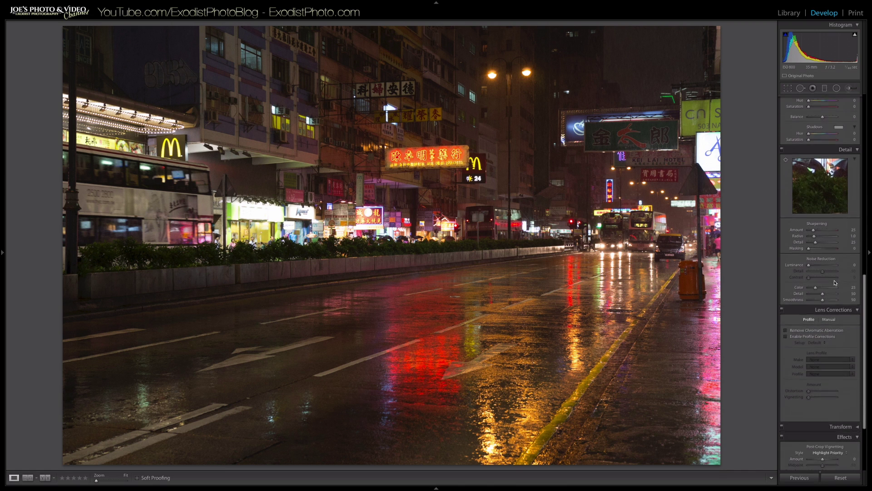
left_click(784, 331)
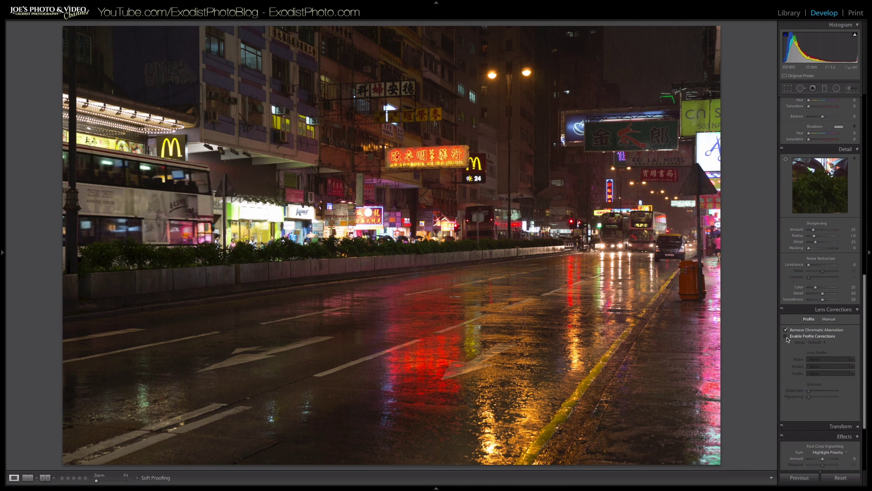
left_click(786, 336)
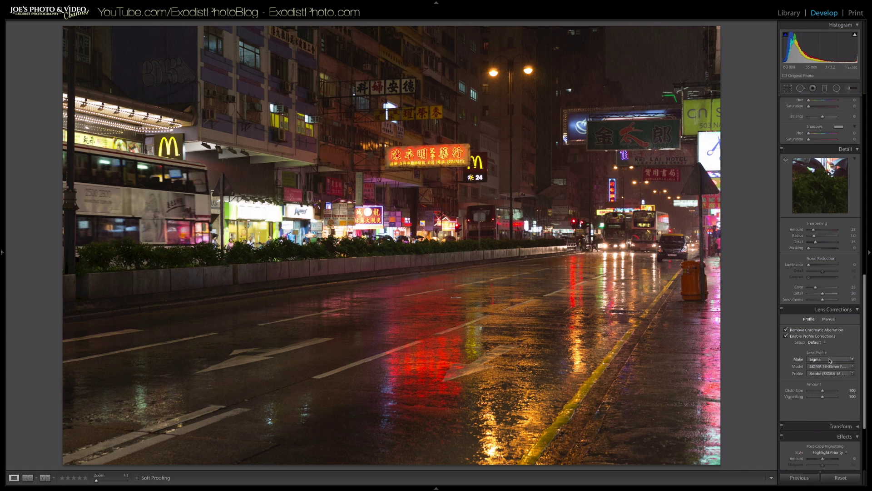
Step: Set the white balance to Auto, and adjust the tone to Exposure +0.20 and Contrast +5
scroll(835, 362, "up", 10)
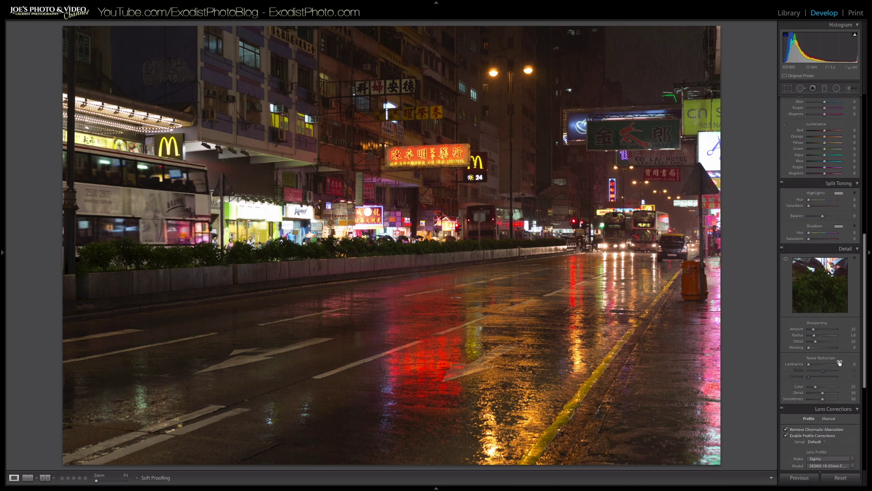
scroll(839, 366, "up", 5)
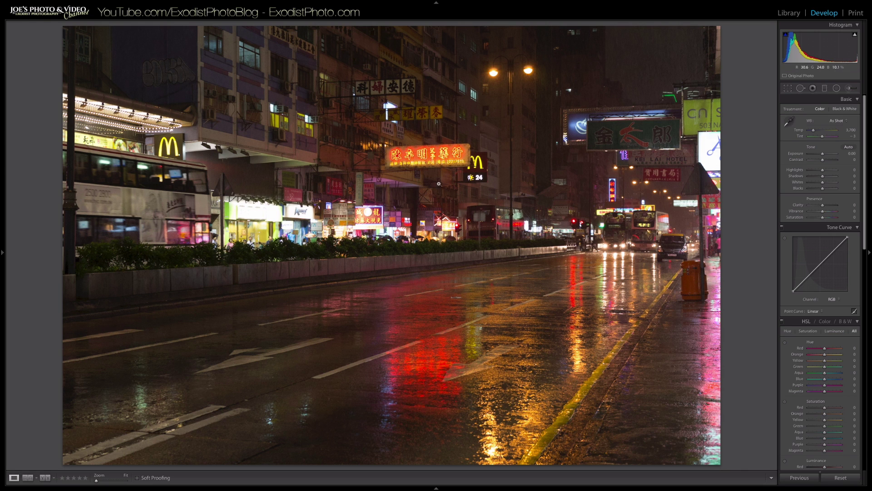
left_click(837, 121)
left_click(837, 127)
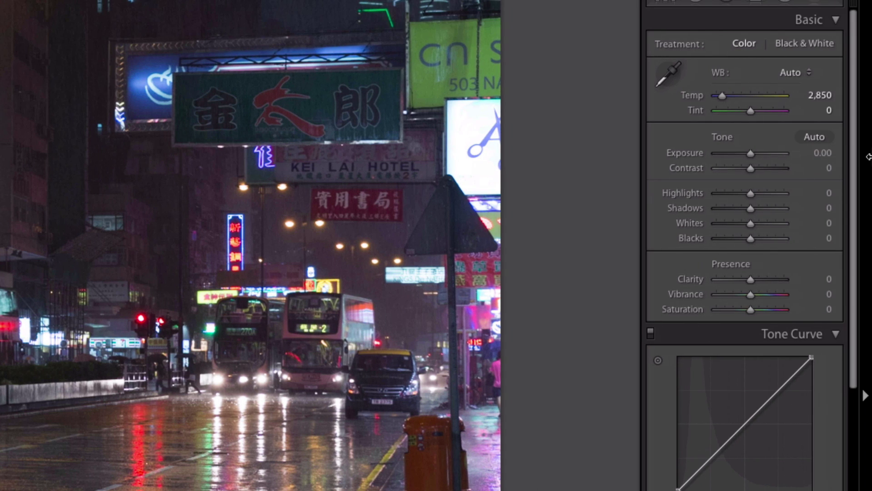
left_click_drag(823, 154, 824, 155)
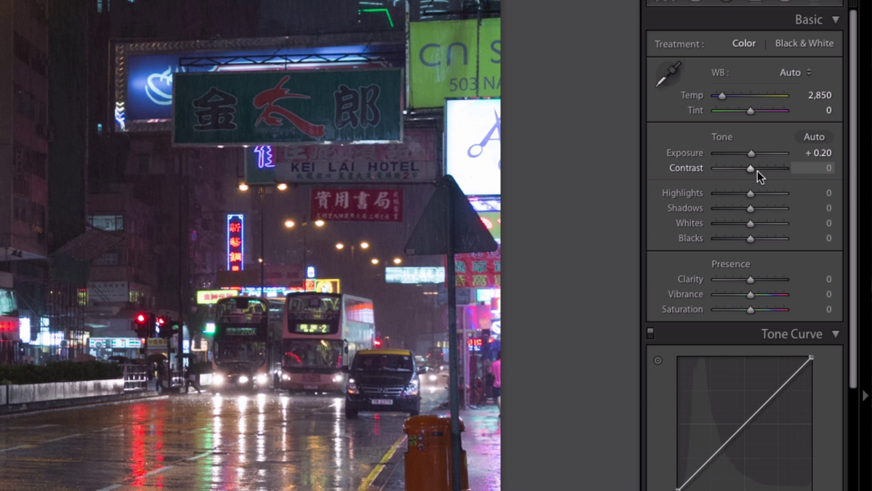
left_click_drag(751, 168, 753, 167)
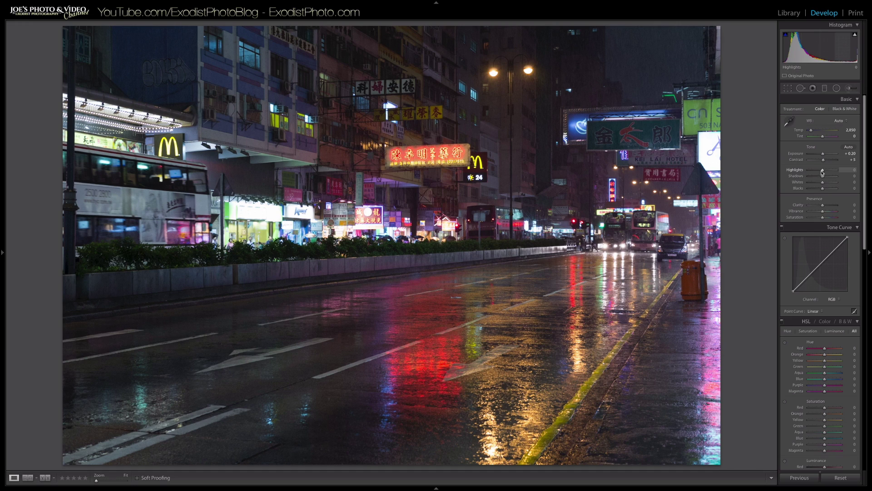
Step: Set the Highlights to -50 to recover detail in the bright shop signs
left_click(258, 213)
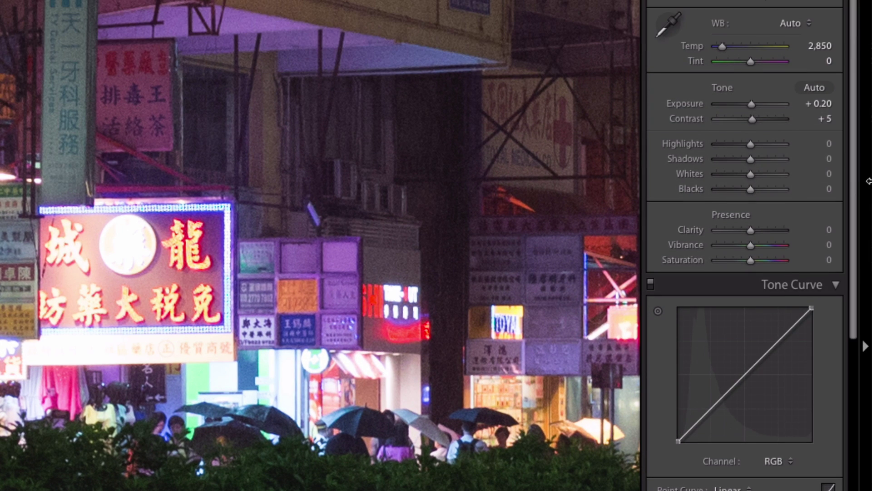
left_click_drag(749, 143, 733, 143)
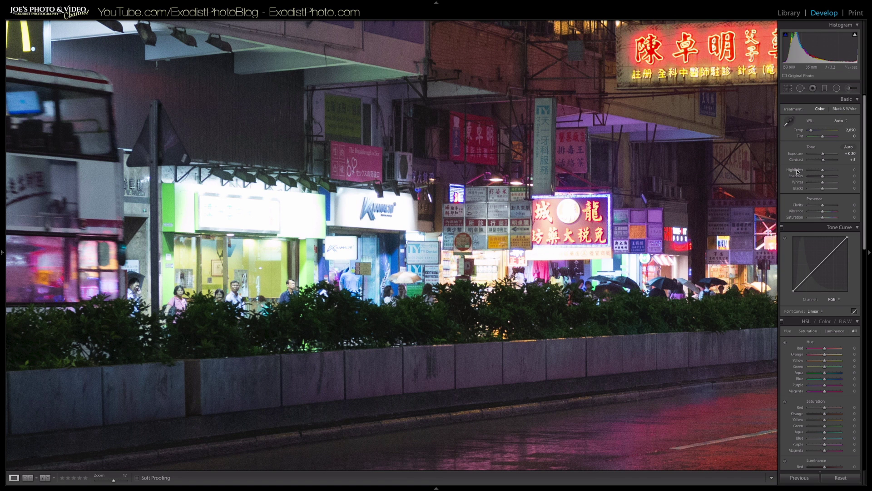
left_click_drag(822, 173, 816, 173)
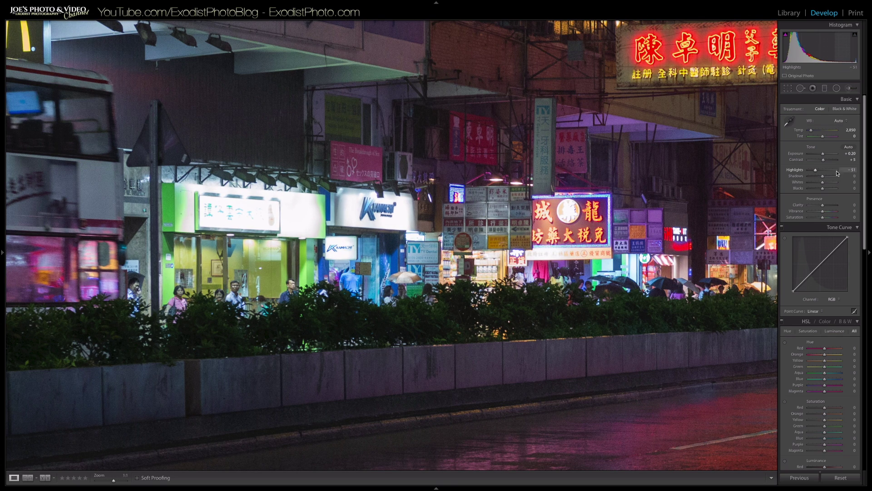
left_click(852, 170)
key("BackSpace")
type("- 50")
key("Return")
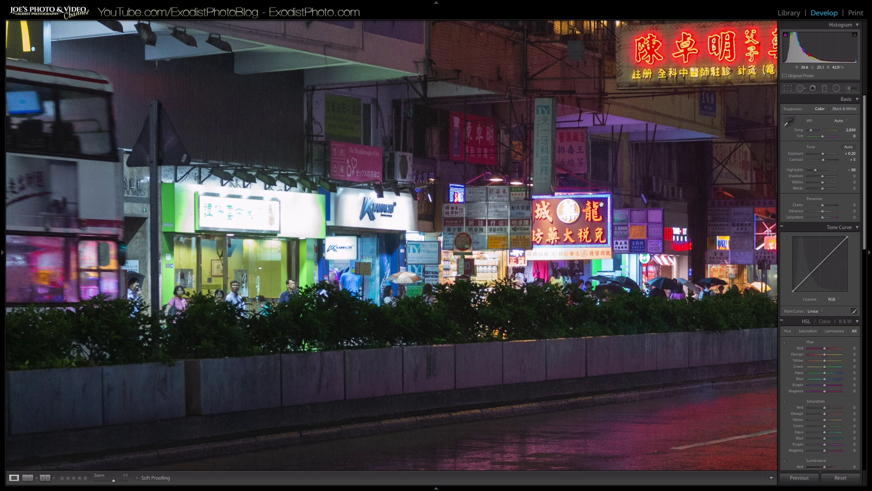
Step: Set the Shadows to +25 and check the dark buildings and sky at close range
left_click(631, 213)
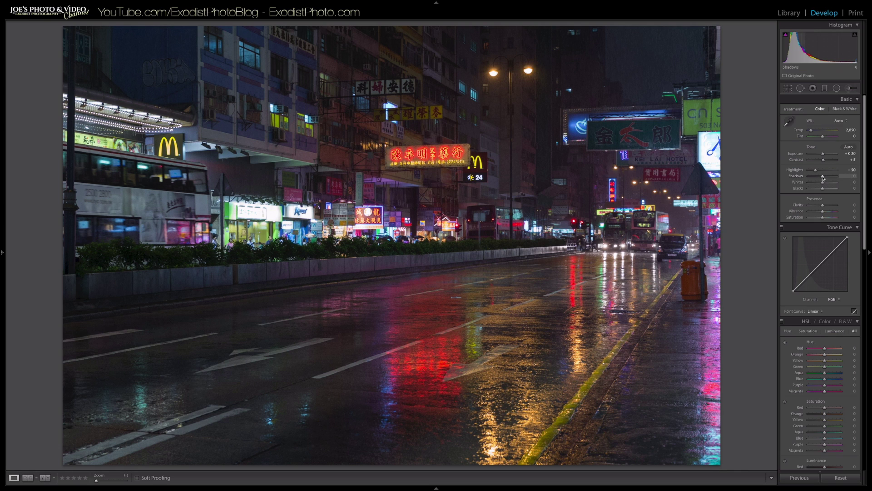
left_click_drag(823, 178, 826, 178)
left_click(641, 56)
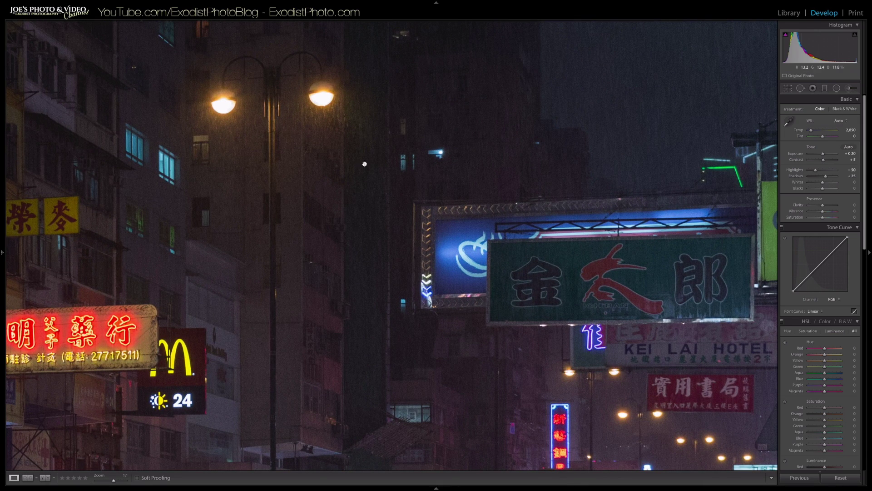
left_click(356, 253)
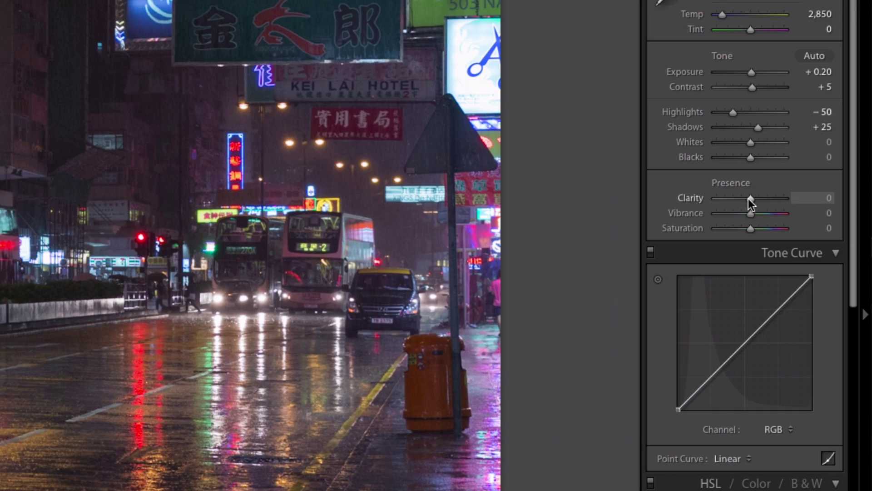
Step: Set the Clarity to +30 and the Saturation to -10
left_click_drag(750, 198, 759, 198)
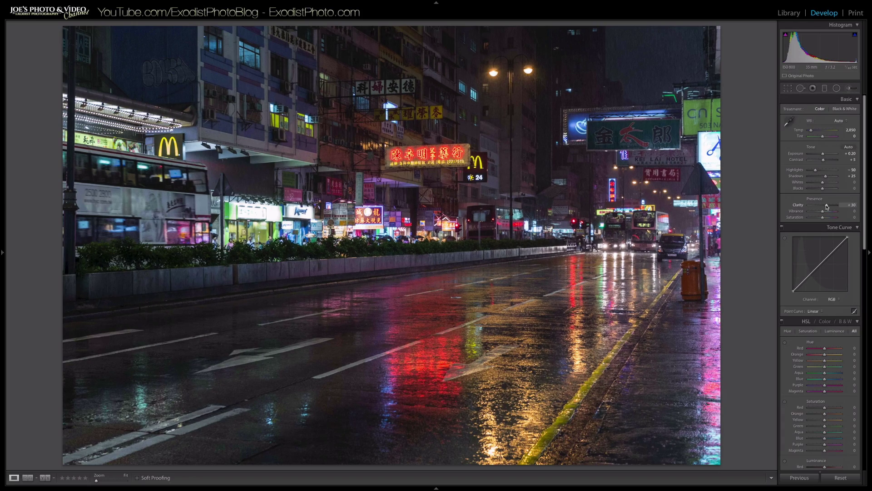
left_click_drag(826, 207, 827, 207)
left_click_drag(823, 219, 822, 219)
left_click(850, 217)
key("BackSpace")
type("-10")
key("Return")
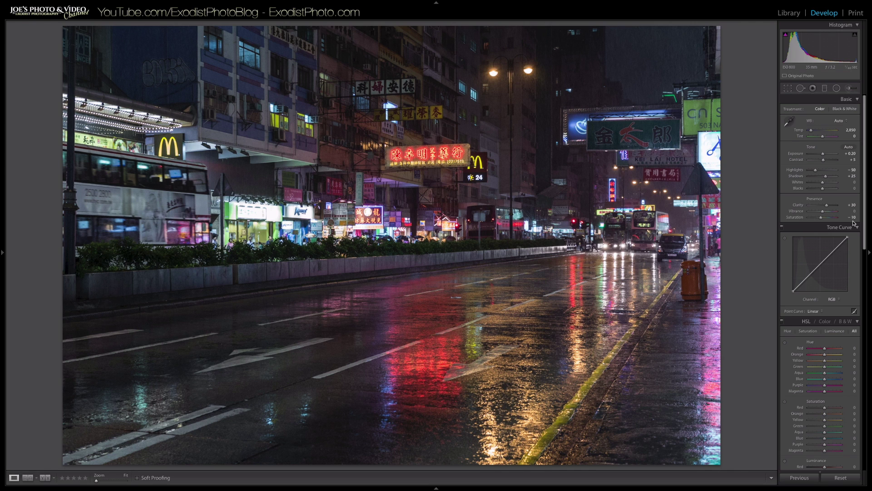
Step: Add five control points along the RGB tone curve: two in the shadows, one at the midpoint and two in the highlights
scroll(834, 277, "down", 3)
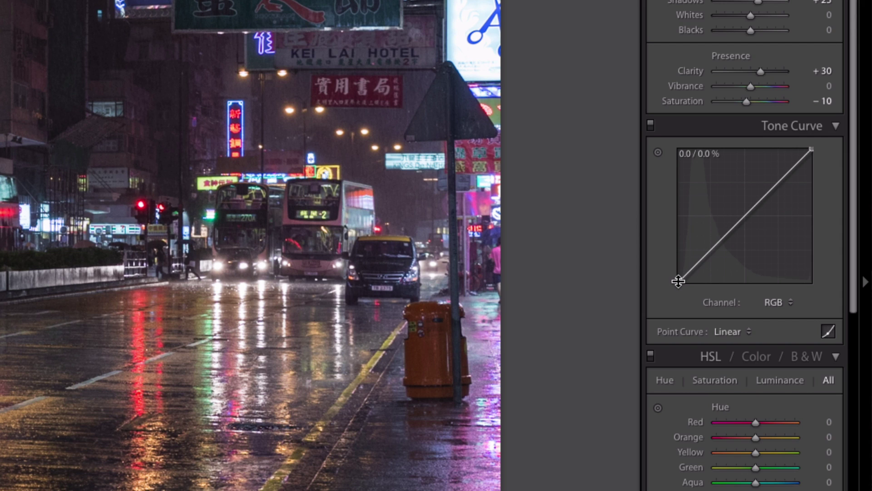
left_click(695, 265)
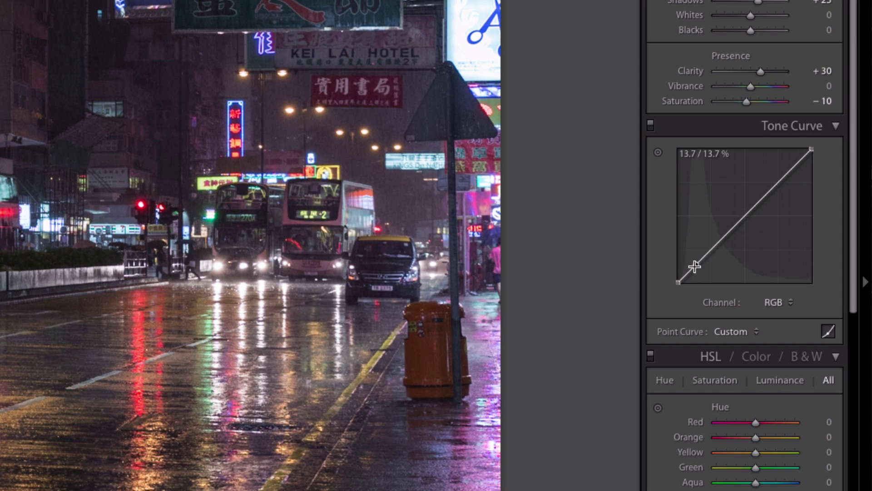
left_click(711, 249)
left_click(746, 216)
left_click(780, 181)
left_click(796, 164)
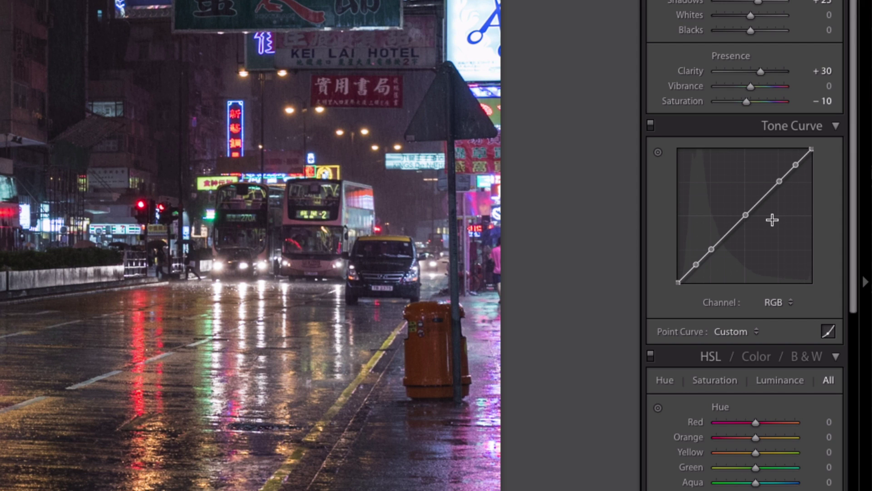
Step: Raise the tone curve's black endpoint to fade the blacks, and fine-tune the lowest shadow point beside it
left_click(678, 282)
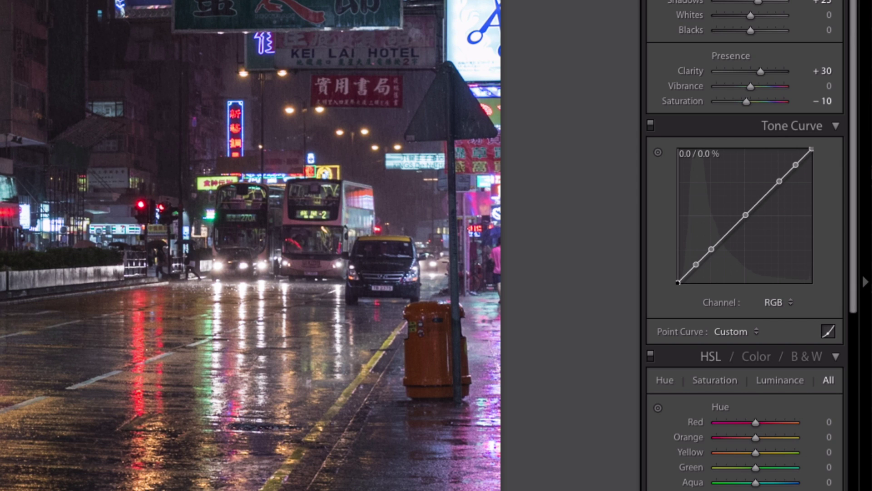
left_click_drag(678, 282, 678, 276)
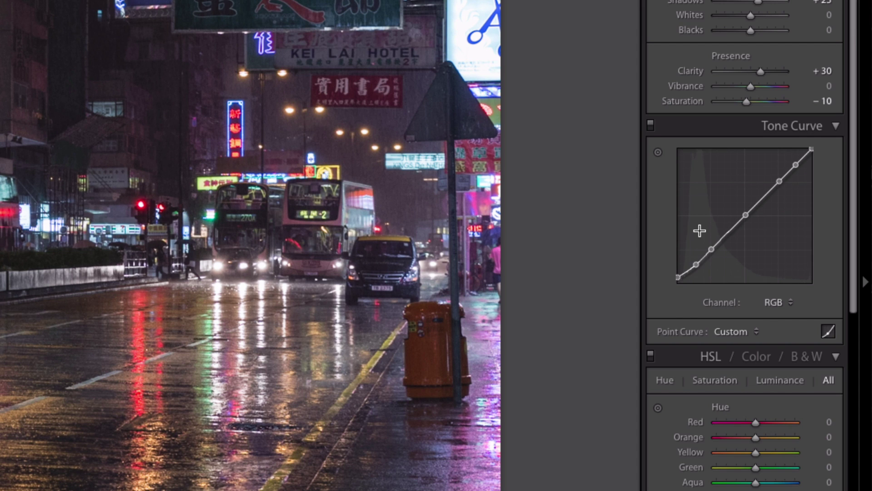
left_click_drag(678, 276, 677, 272)
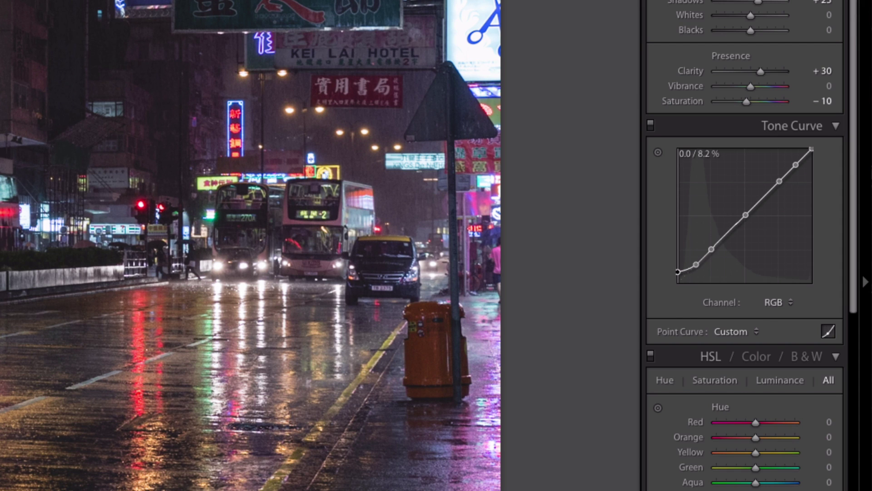
left_click_drag(677, 271, 678, 269)
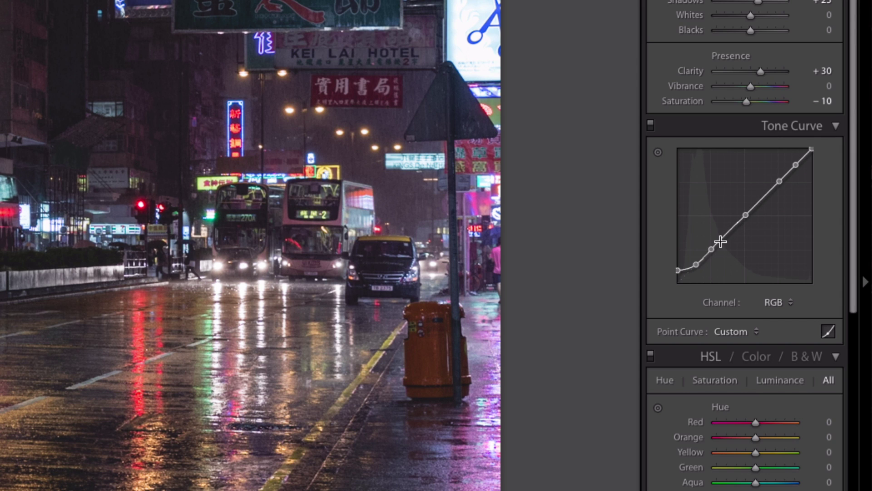
left_click(696, 263)
mouse_move(696, 264)
left_mouse_down()
mouse_move(682, 270)
mouse_move(693, 273)
mouse_move(681, 267)
mouse_move(693, 262)
left_mouse_up()
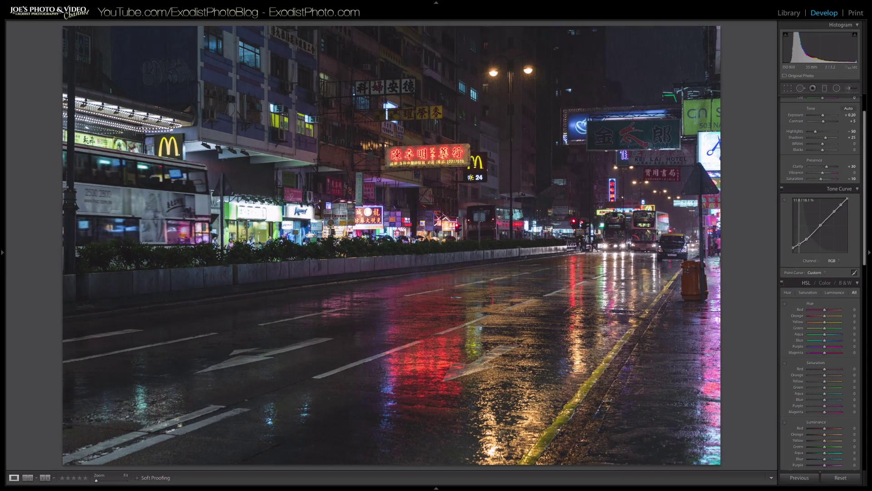
left_click_drag(799, 243, 800, 243)
Step: Slide the curve's second shadow point up toward the lower midtones and delete the midpoint control point
left_click_drag(806, 238, 812, 232)
right_click(821, 226)
left_click(832, 229)
left_click_drag(812, 232, 812, 233)
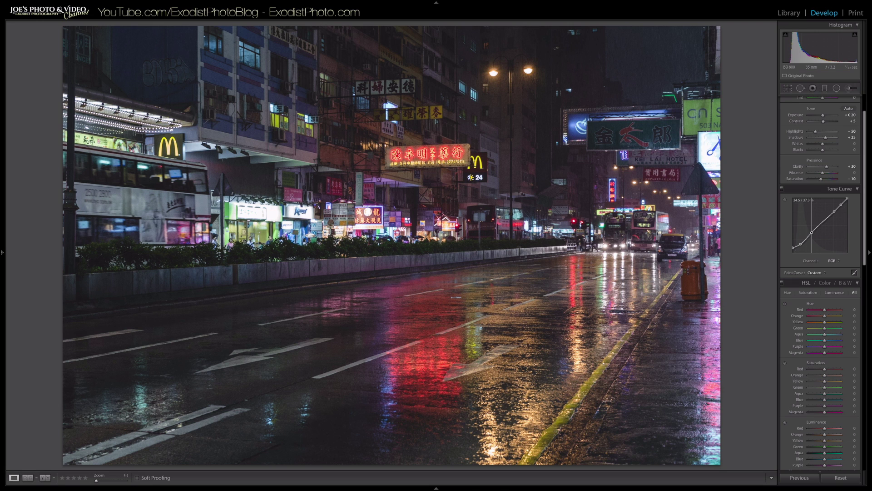
left_click_drag(812, 232, 812, 232)
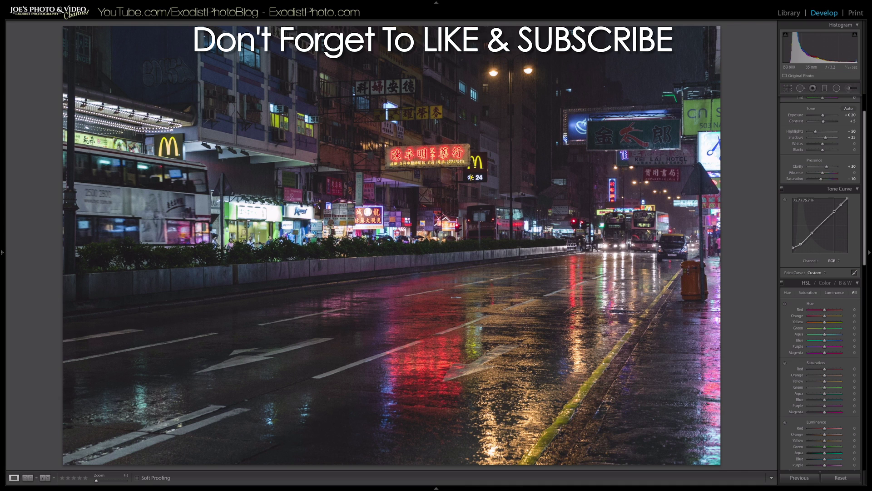
Step: Move the curve's lower highlight point down into the upper midtones and shift the upper one to about 83% input
left_click_drag(835, 212, 826, 217)
left_click_drag(826, 217, 826, 218)
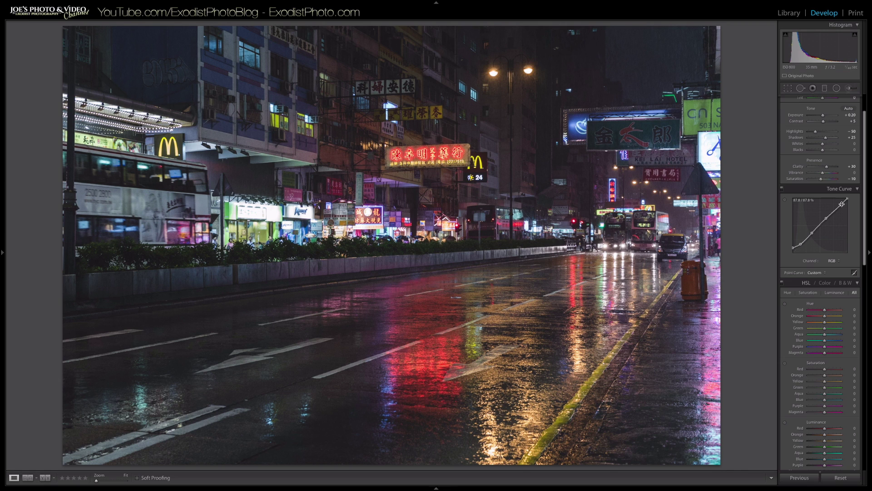
left_click_drag(842, 204, 838, 204)
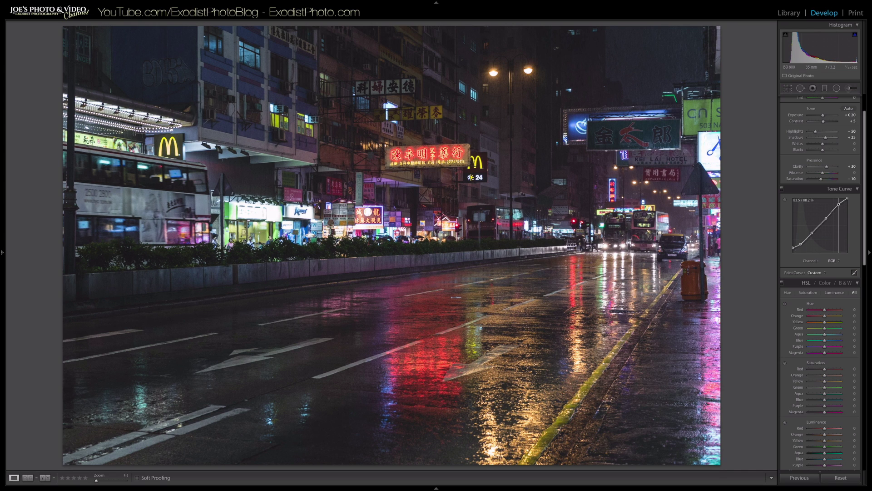
left_click_drag(838, 204, 838, 206)
left_click_drag(838, 206, 838, 206)
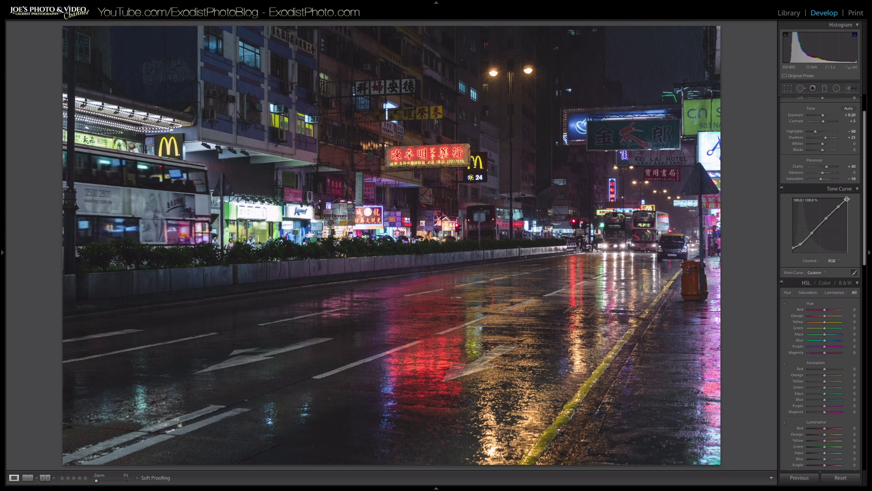
Step: Lower the RGB tone curve's white endpoint slightly to mute the brightest highlights
left_click_drag(847, 199, 847, 202)
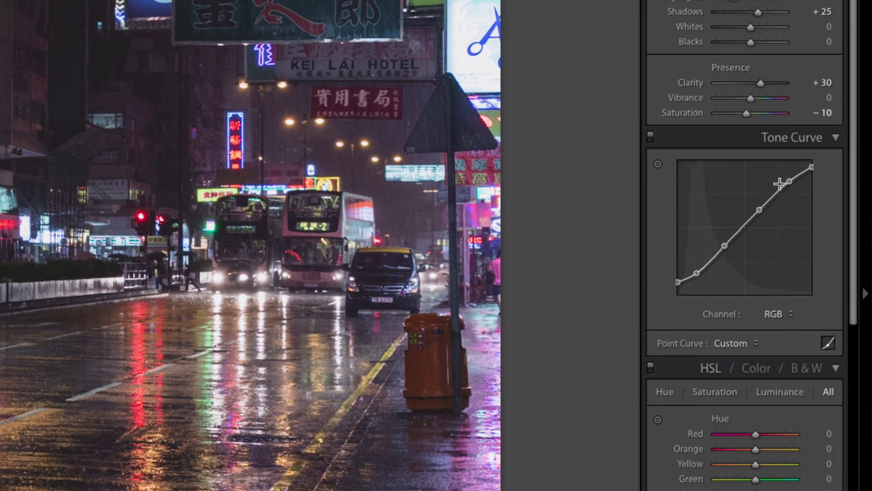
left_click(696, 273)
left_click(758, 211)
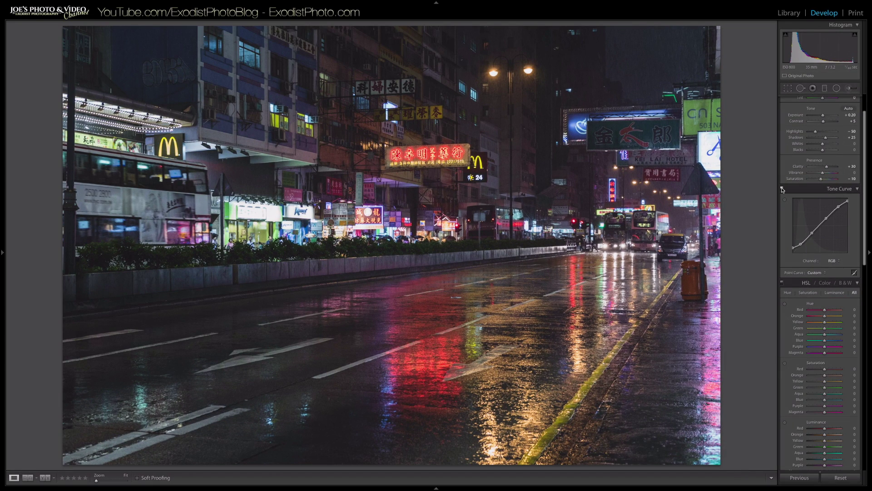
Step: Compare the photo with and without the tone curve by switching its adjustments off and on several times
left_click(782, 189)
left_click(782, 189)
left_click(782, 189)
left_click(782, 189)
left_click(782, 189)
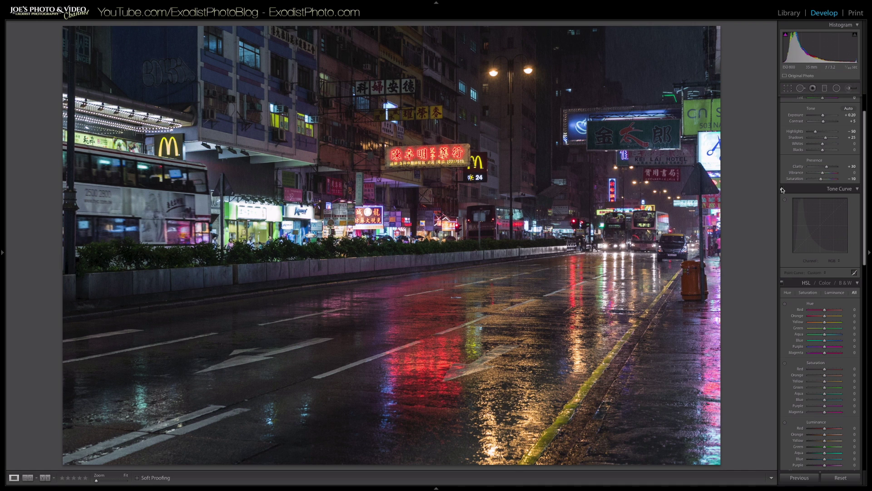
left_click(783, 189)
left_click(783, 189)
left_click(782, 189)
Step: Set the HSL luminance of the reds to +2 and of the yellows to -7
scroll(845, 236, "down", 2)
scroll(851, 254, "down", 8)
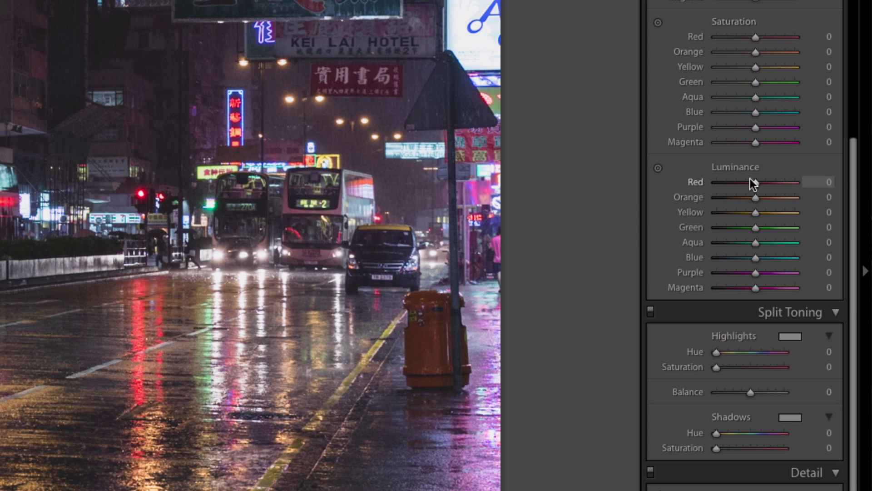
left_click(826, 181)
type("2")
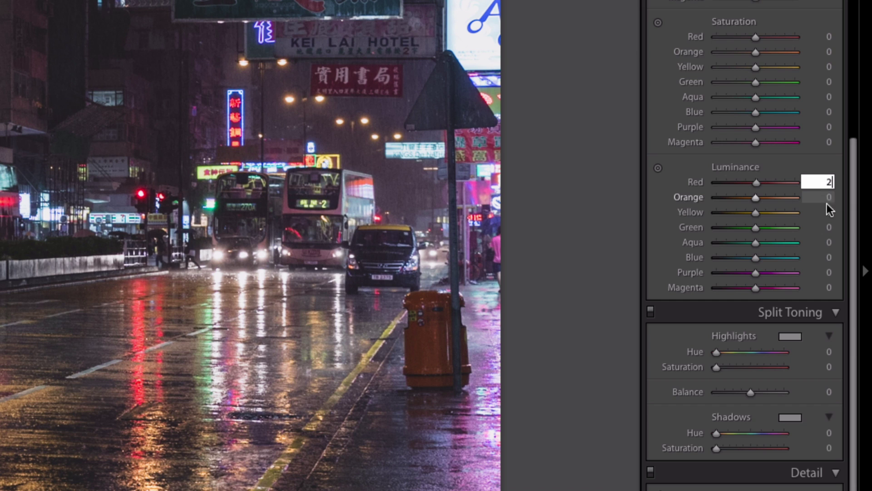
left_click(829, 212)
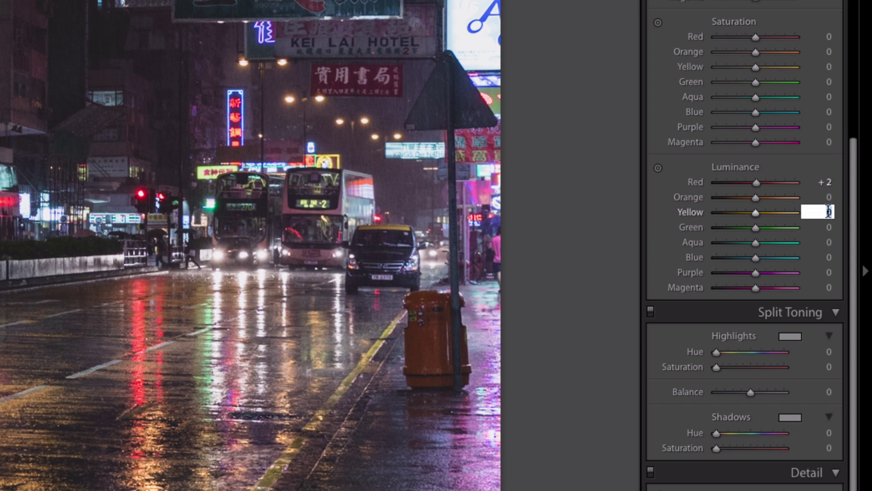
type("-7")
key("Return")
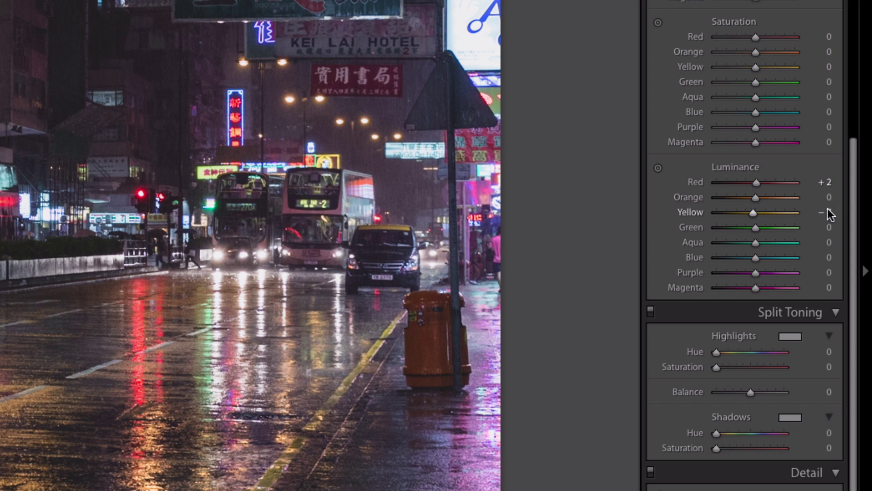
Step: Darken the cool colours' HSL luminance: green to -13, aqua to -20 and blue to -13
left_click(829, 228)
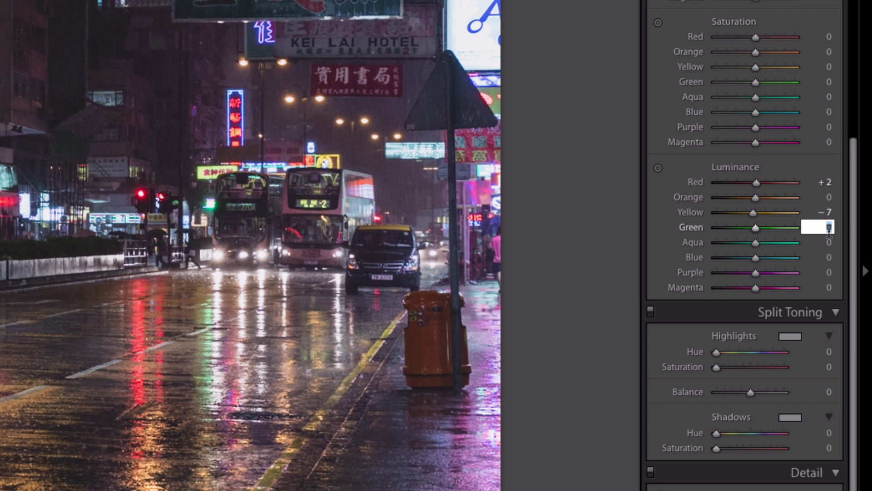
type("-13")
left_click(830, 243)
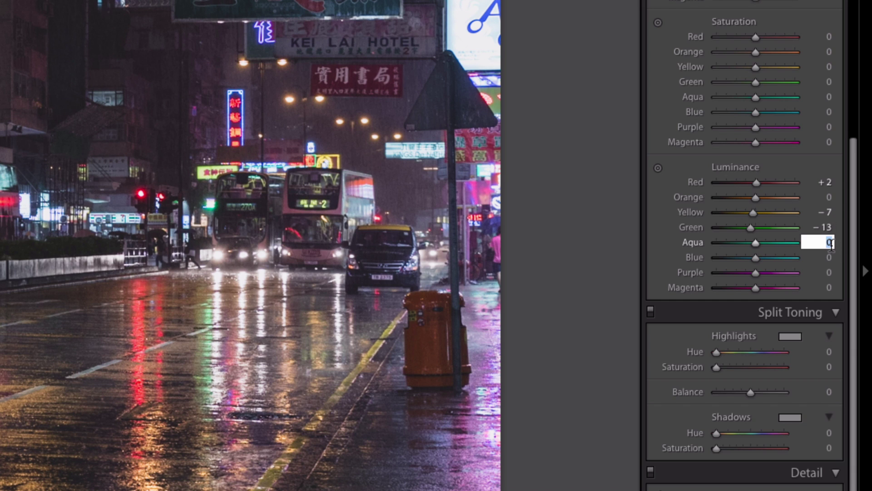
type("-20")
left_click(828, 257)
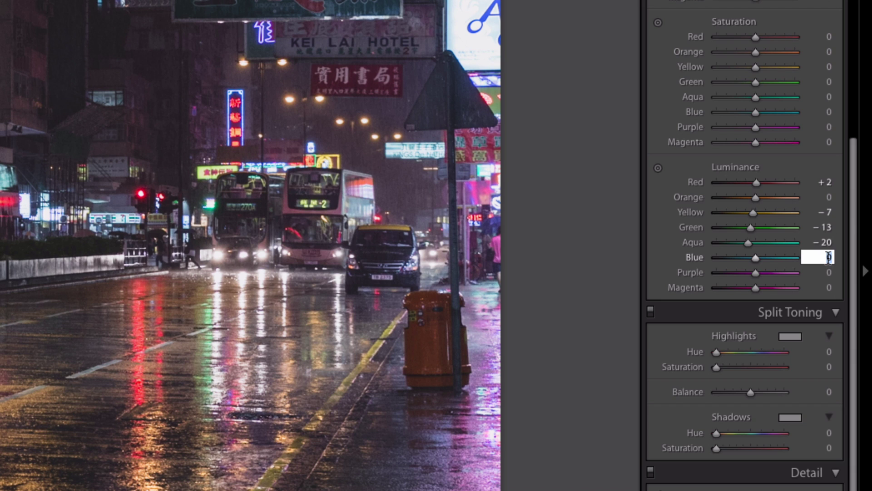
type("-13")
key("Return")
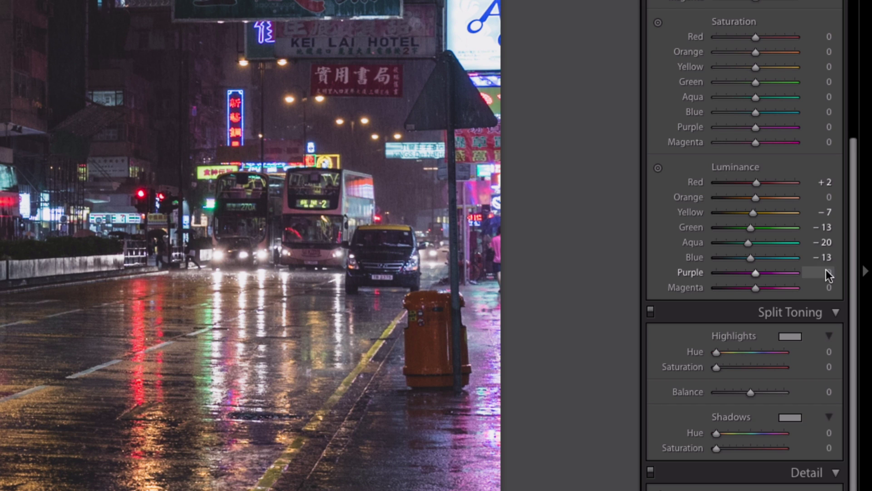
Step: Set the HSL luminance of the purples to -10 and of the magentas to -9
left_click(828, 272)
type("-10")
key("Return")
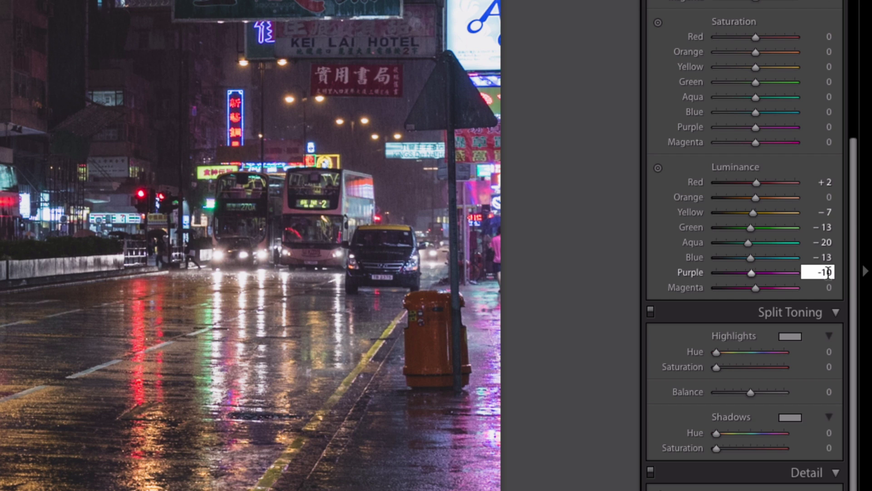
left_click(829, 287)
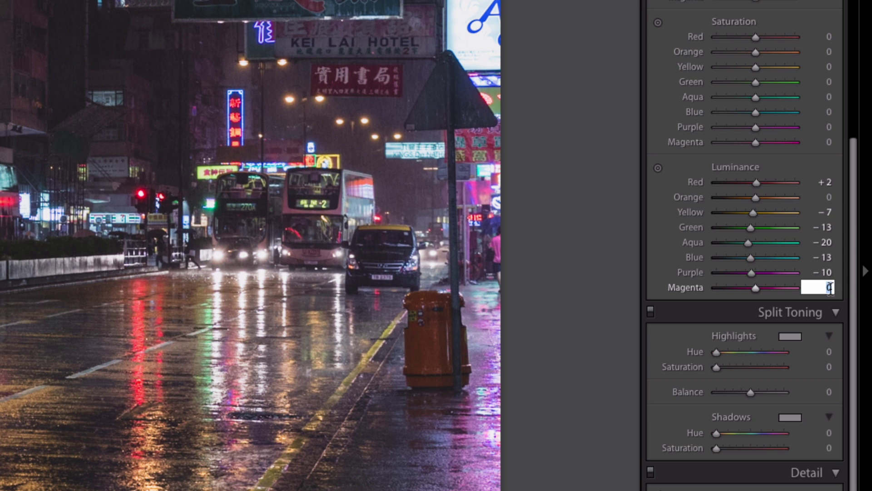
type("-9")
key("Return")
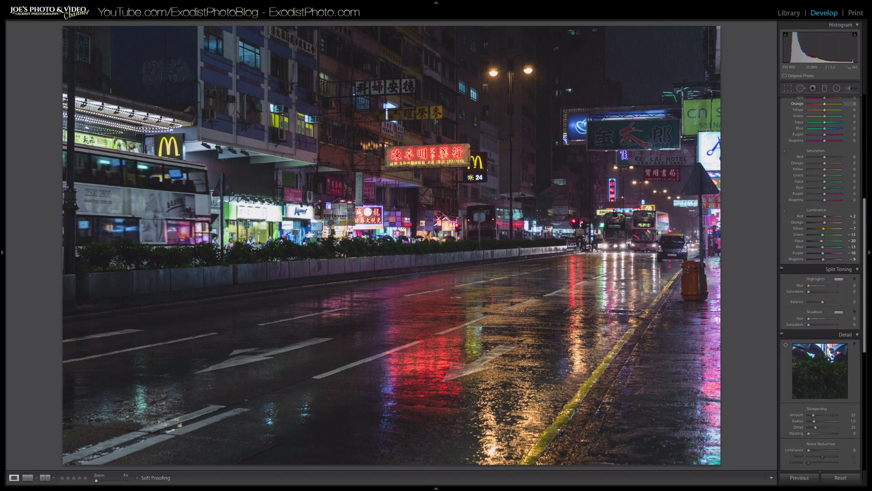
Step: Compare the photo with and without the HSL luminance changes by switching them off and on
scroll(818, 227, "up", 1)
scroll(820, 227, "up", 2)
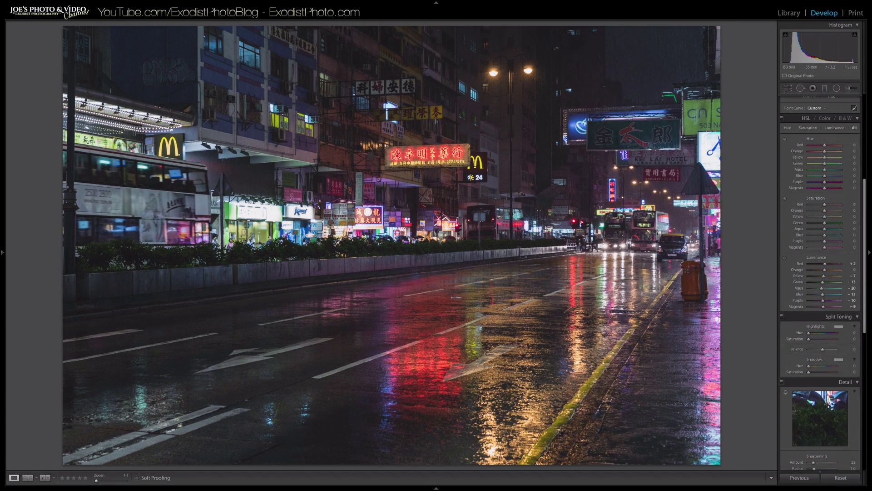
left_click(781, 118)
left_click(782, 118)
left_click(781, 118)
left_click(782, 119)
left_click(781, 118)
left_click(782, 119)
left_click(782, 118)
Step: Tint the split-toning highlights a warm tone with hue 40 and saturation 16
scroll(820, 273, "down", 1)
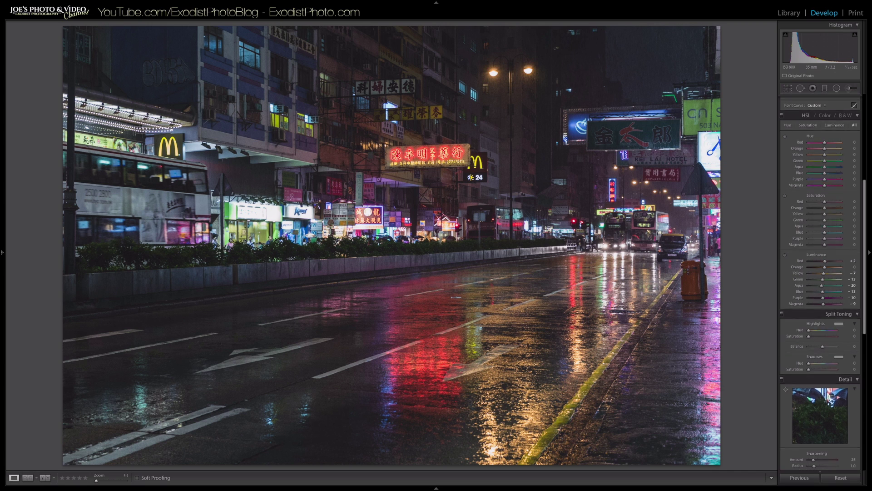
scroll(820, 273, "down", 4)
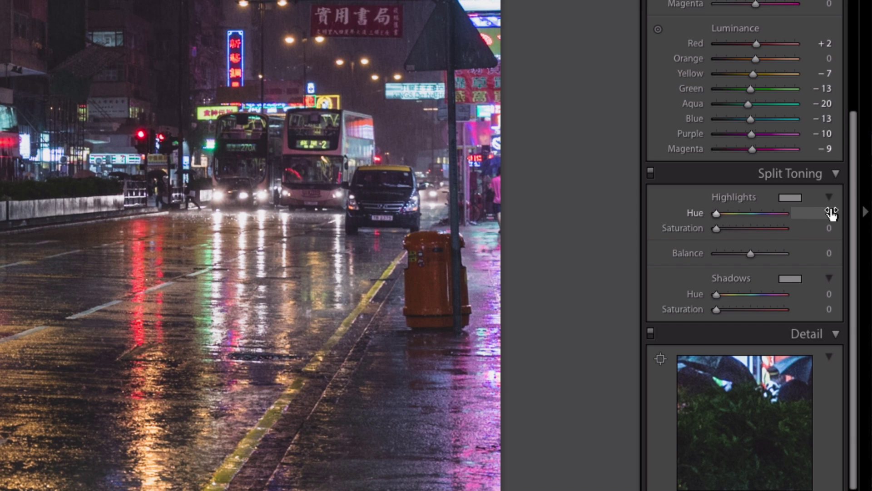
left_click(783, 197)
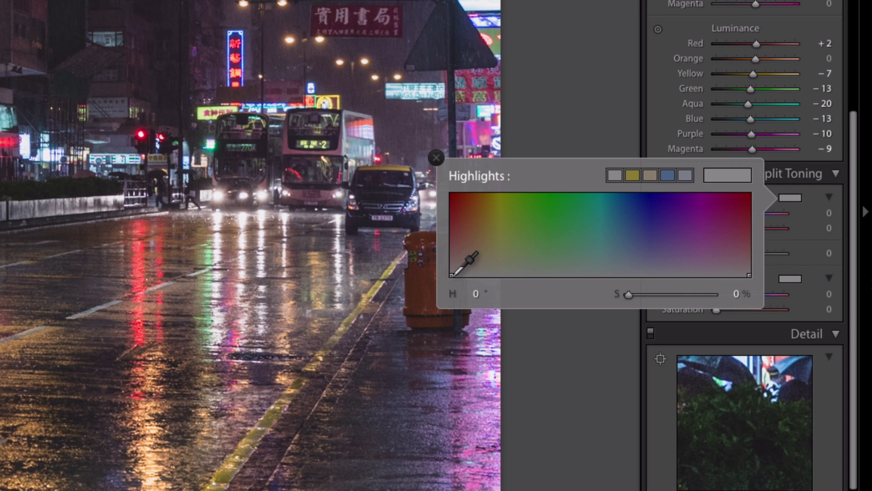
left_click_drag(452, 275, 483, 272)
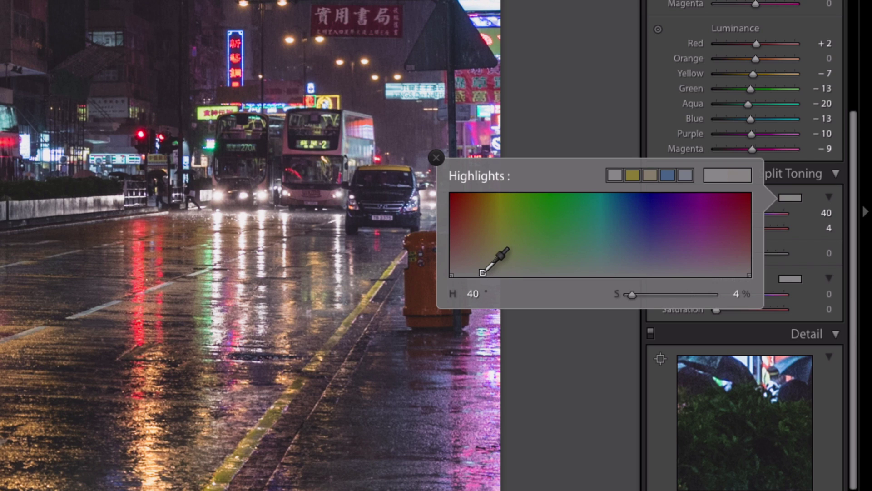
left_click_drag(482, 272, 482, 271)
left_click_drag(635, 293, 644, 294)
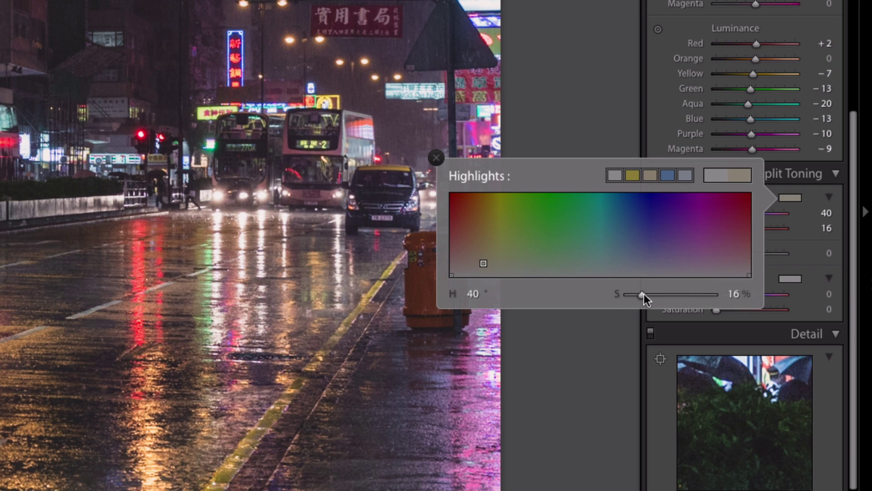
left_click(436, 158)
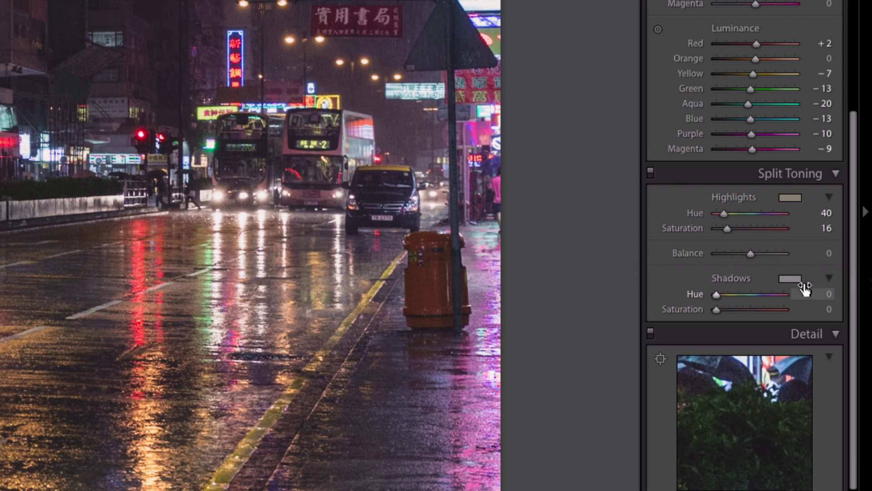
Step: Tint the split-toning shadows blue with hue 225 and saturation 33, and check the chosen colour
left_click(794, 282)
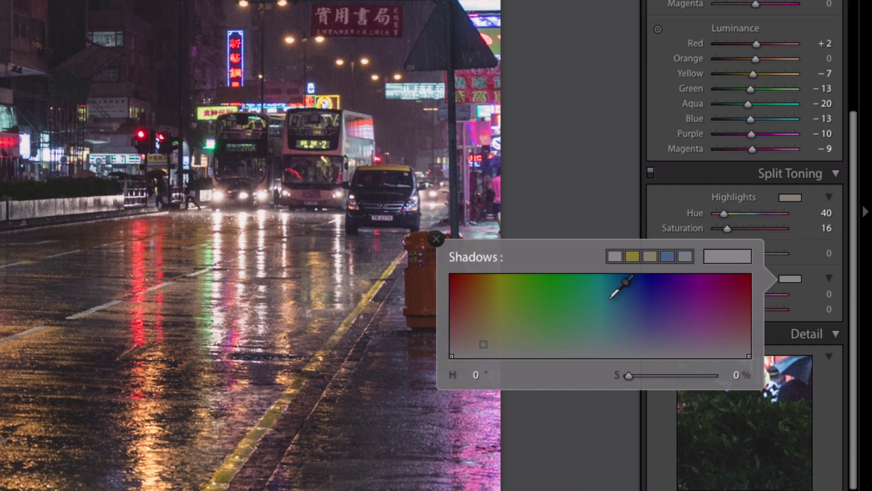
left_click(436, 238)
left_click(826, 297)
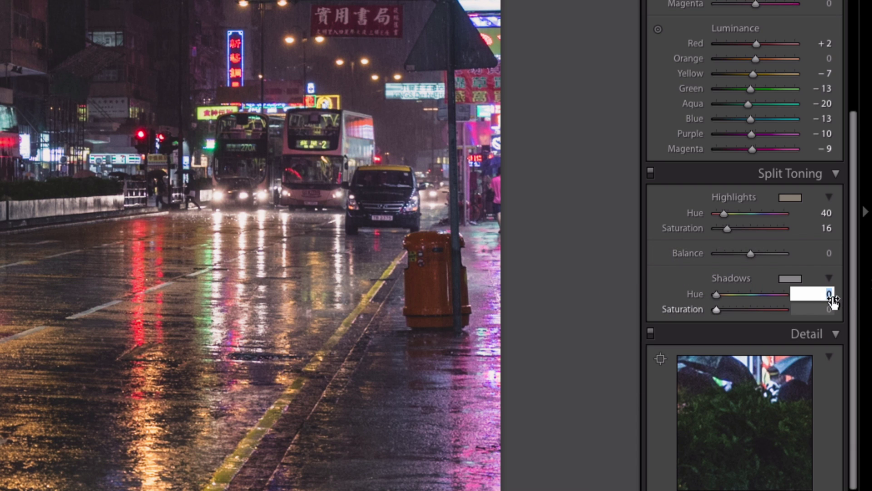
type("225")
left_click(829, 309)
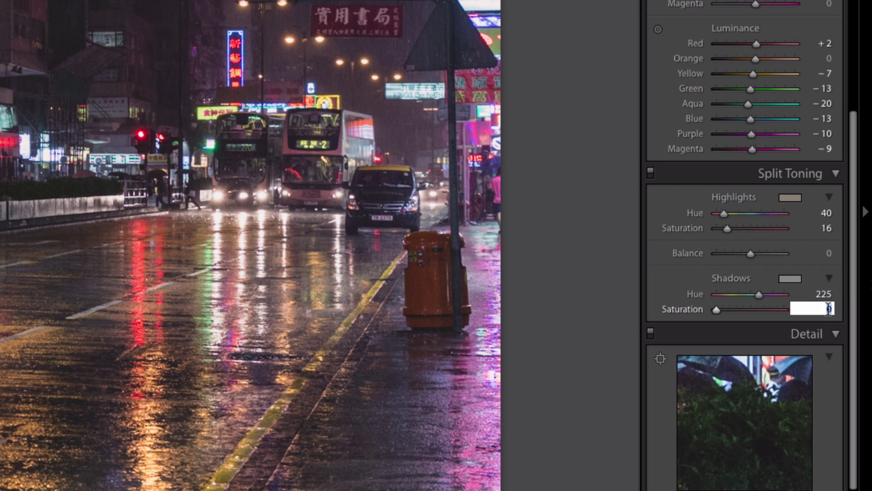
type("33")
key("Return")
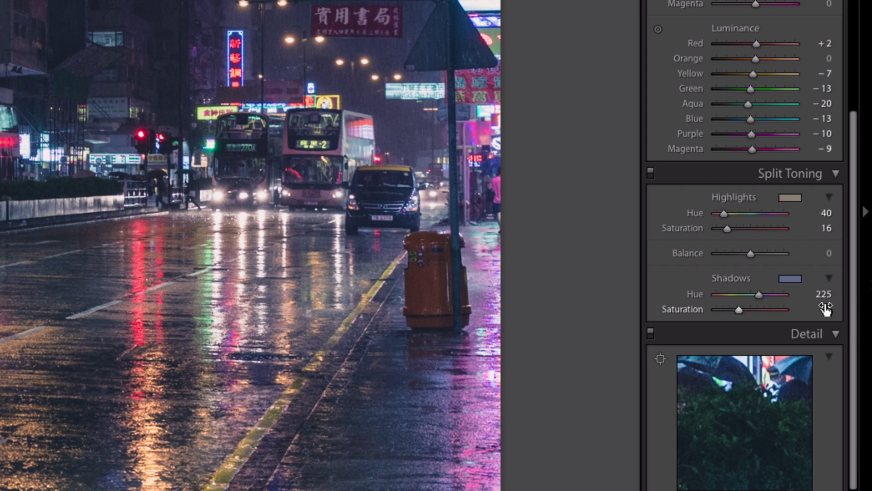
left_click(795, 282)
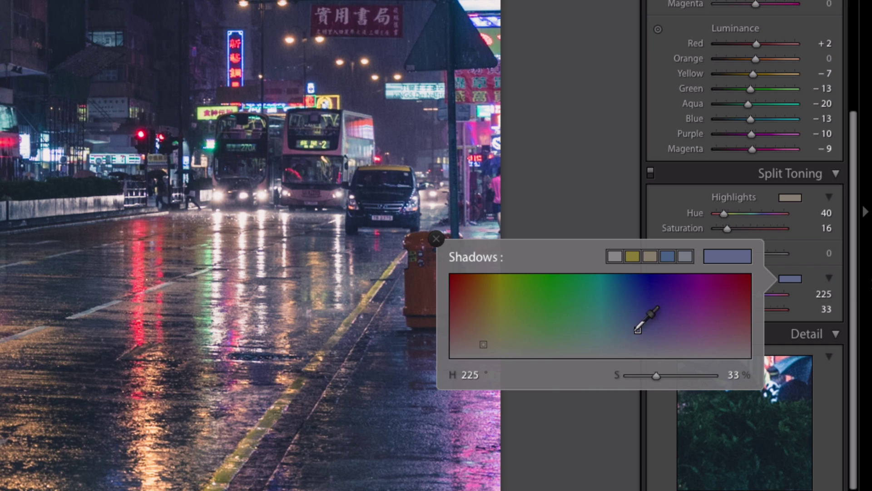
left_click(437, 239)
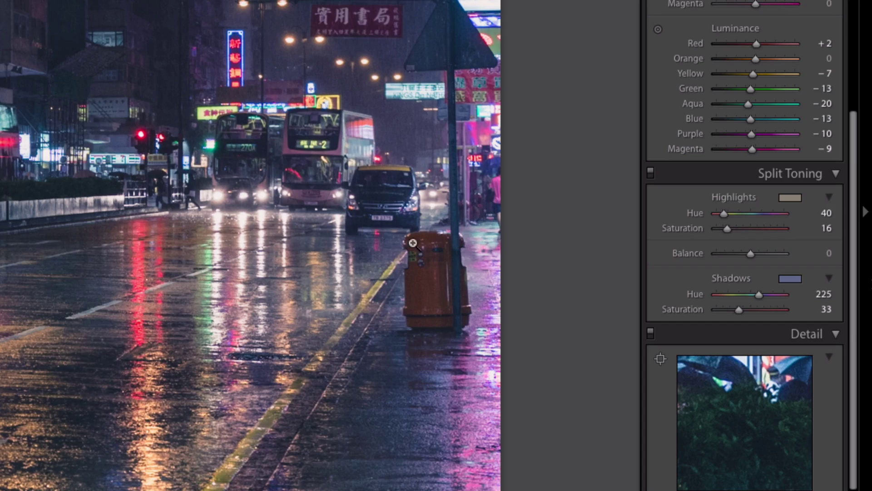
left_click(344, 242)
left_click(345, 241)
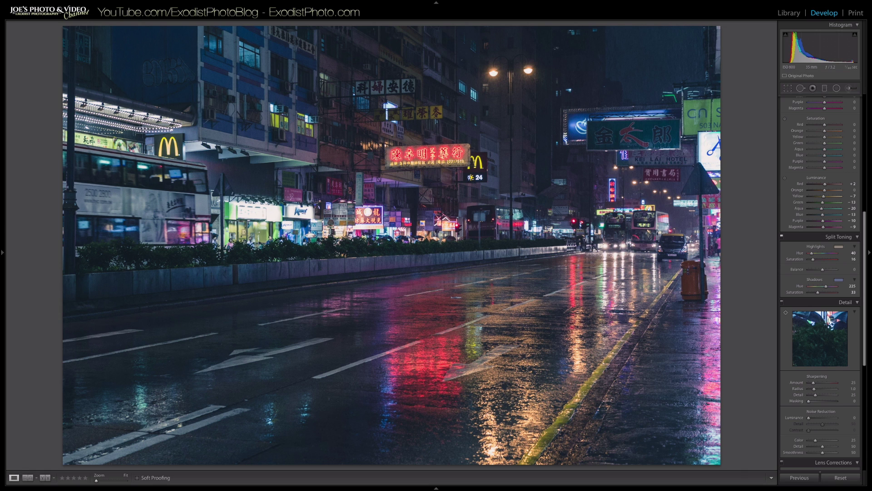
Step: Apply the "Sharpening - Medium - Extra Detail & Basic Noise" preset and inspect the sharpened photo at 1:1
scroll(820, 281, "down", 5)
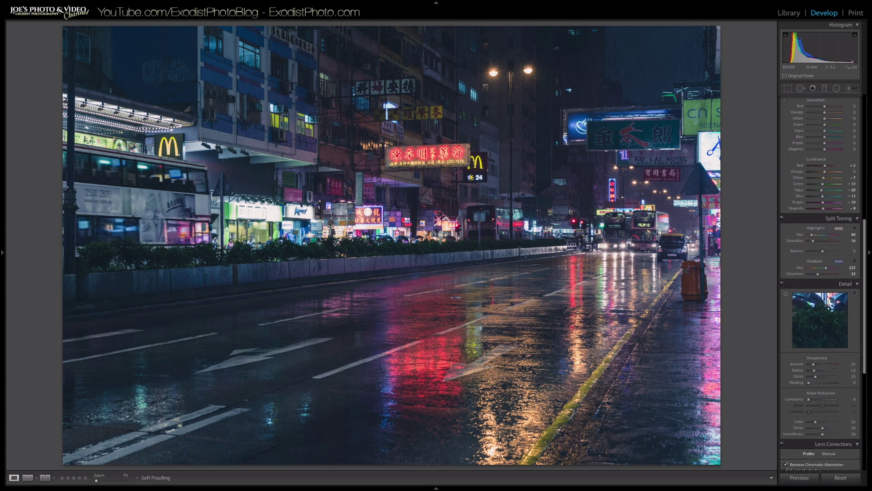
scroll(820, 281, "down", 1)
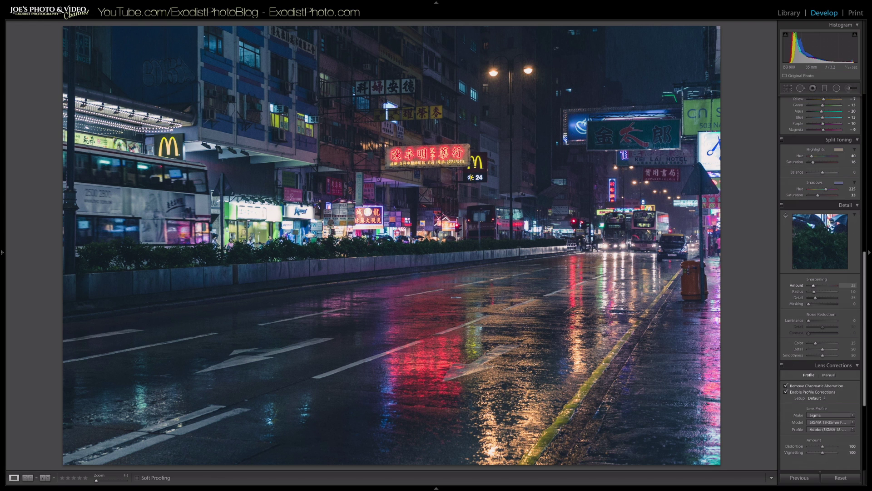
key("F7")
scroll(68, 304, "down", 10)
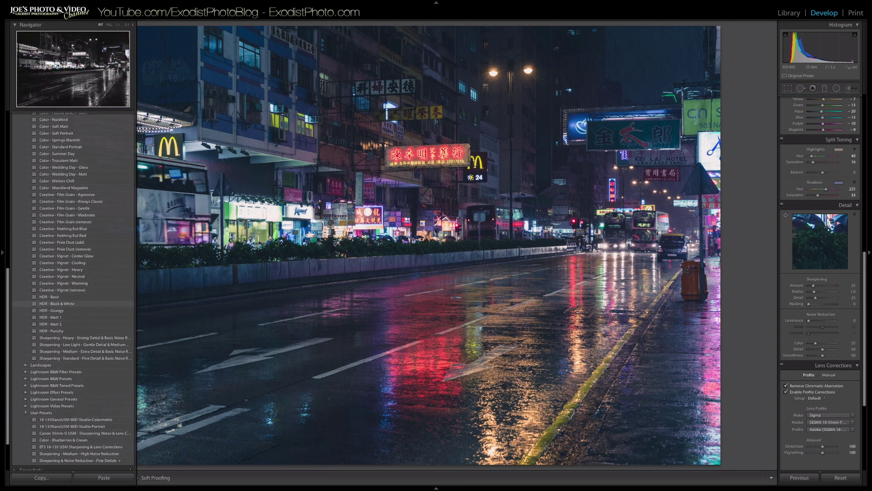
left_click(69, 351)
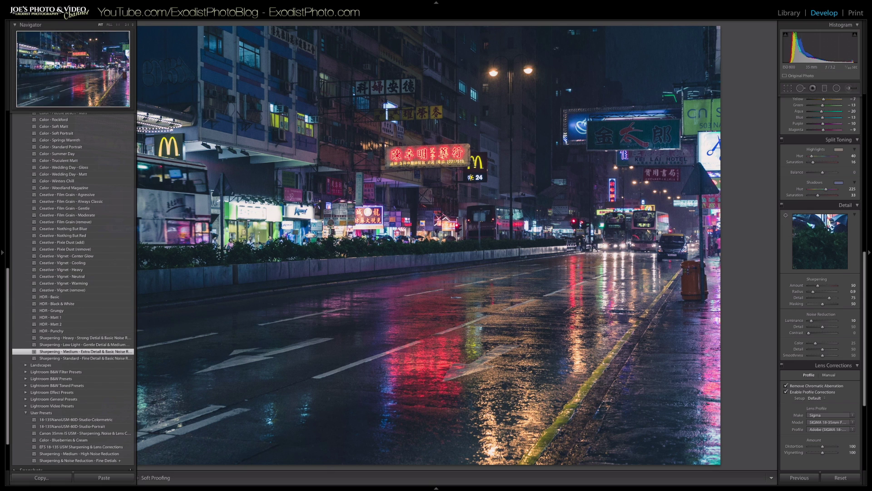
key("F7")
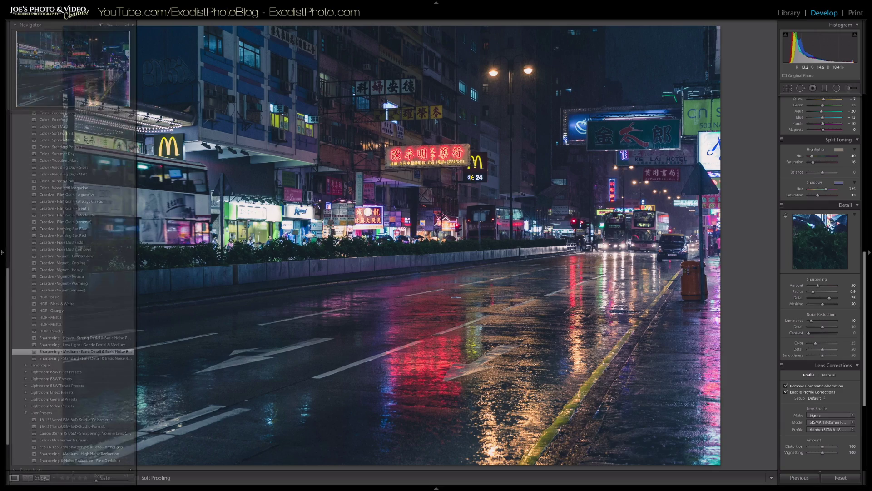
key("z")
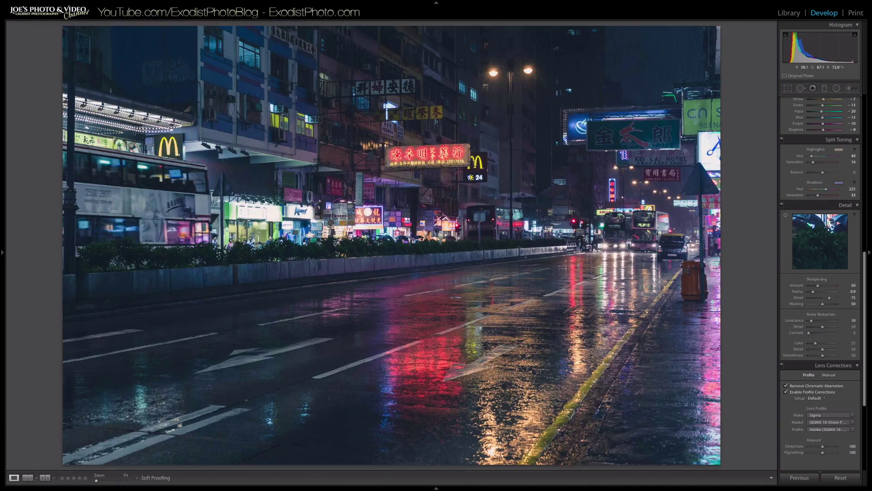
key("z")
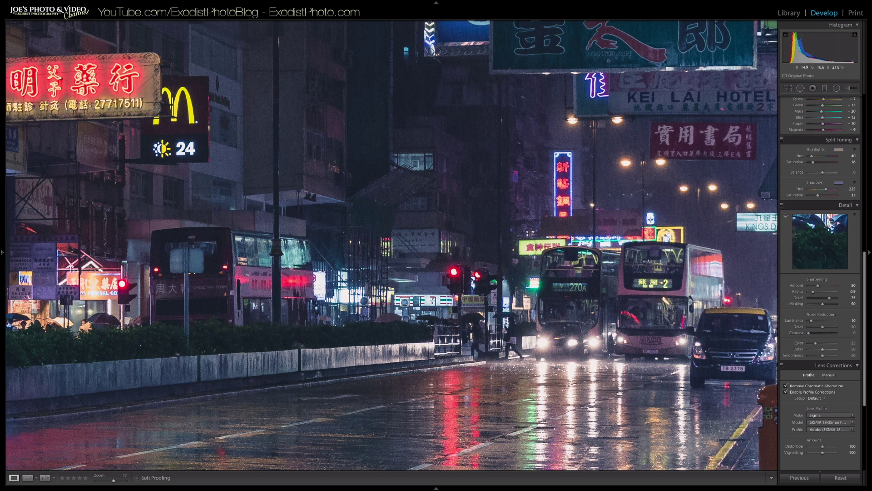
Step: Add a Highlight Priority post-crop vignette to the whole photo with an amount of -30
key("z")
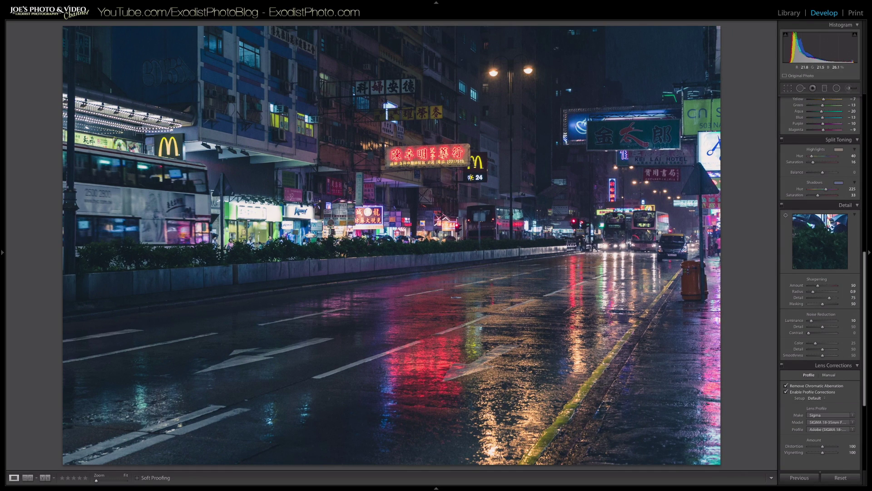
scroll(820, 282, "down", 6)
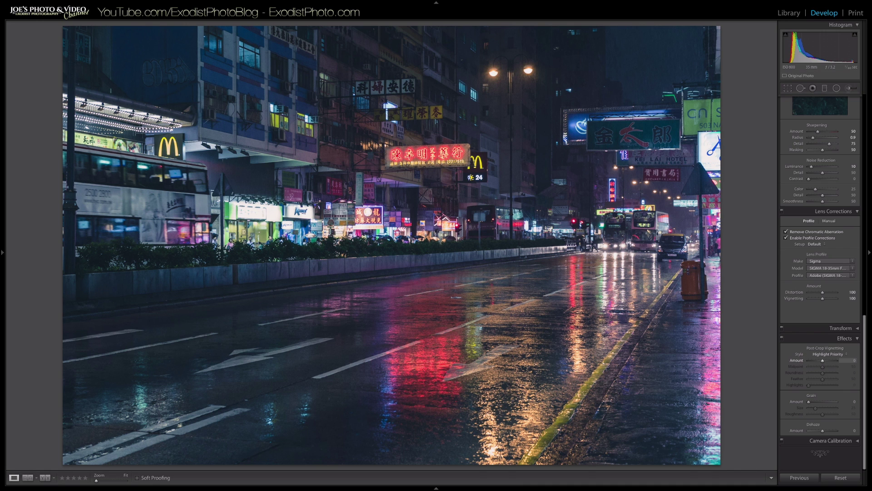
left_click_drag(822, 360, 818, 360)
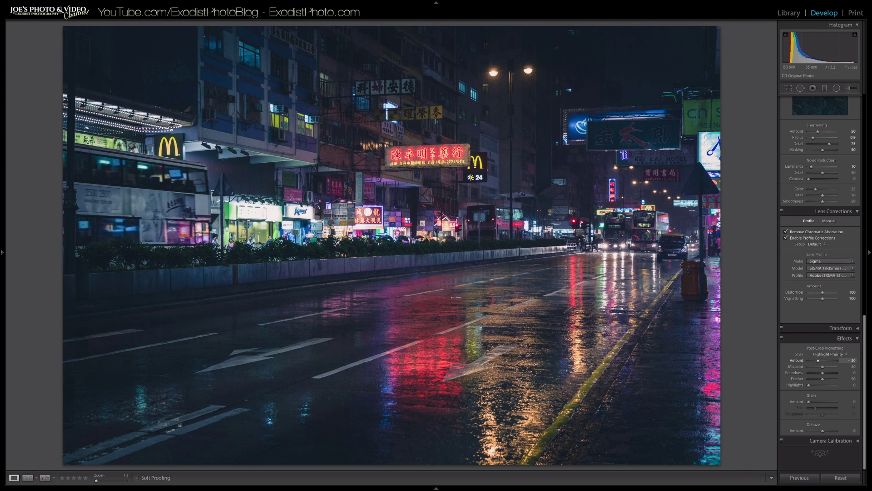
Step: Compare the photo with and without the vignette by switching the effects off and on twice
left_click(782, 339)
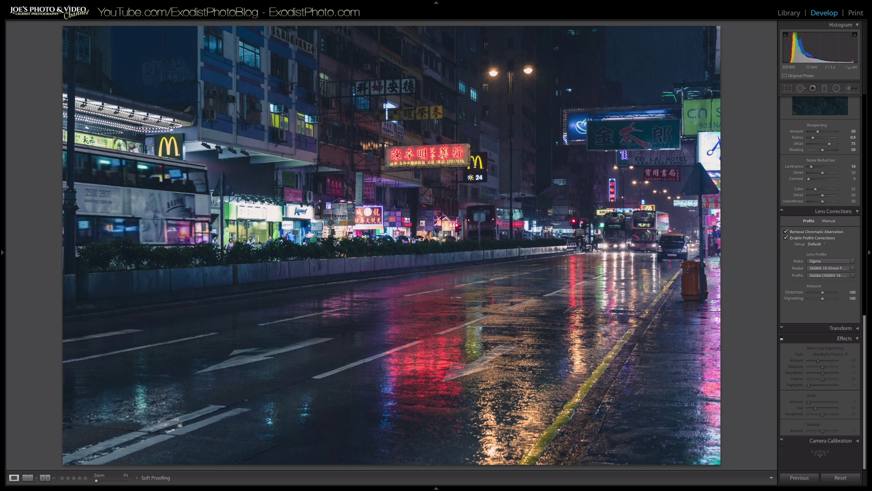
left_click(782, 338)
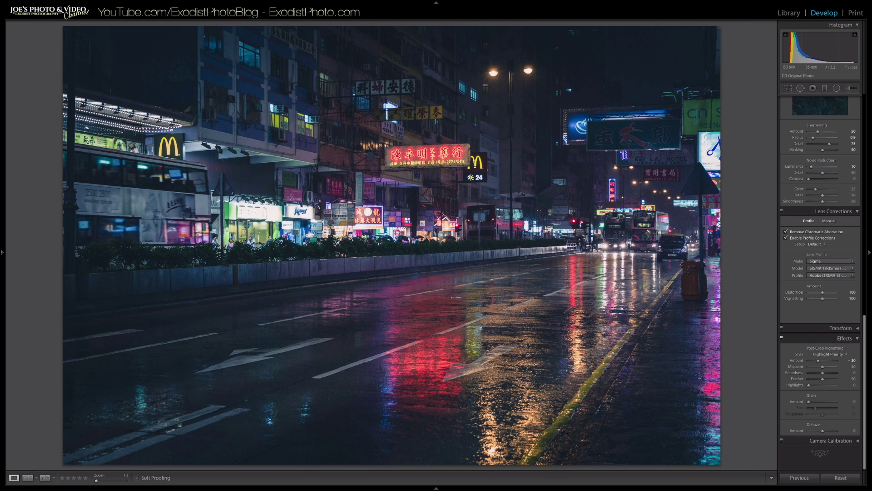
left_click(782, 339)
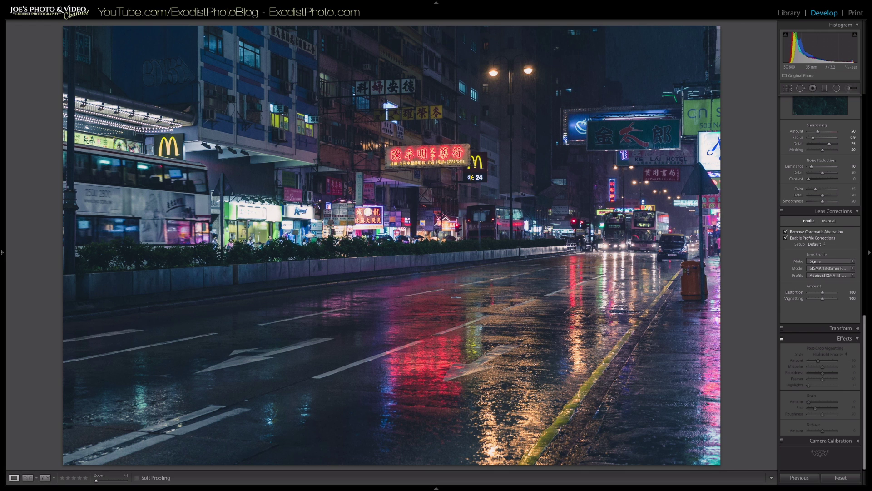
left_click(782, 338)
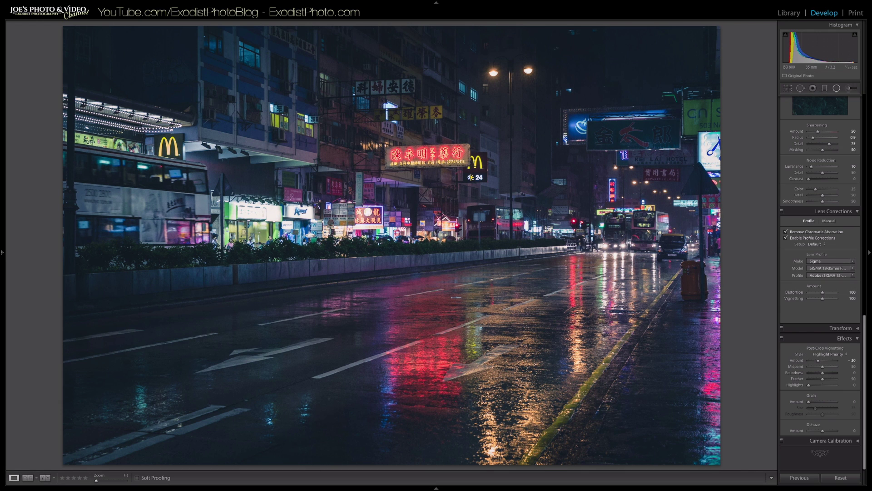
Step: Add an inverted-mask radial filter with exposure 0.00 and feather 100, its ellipse spanning nearly the whole photo from upper to lower edge
key("shift+m")
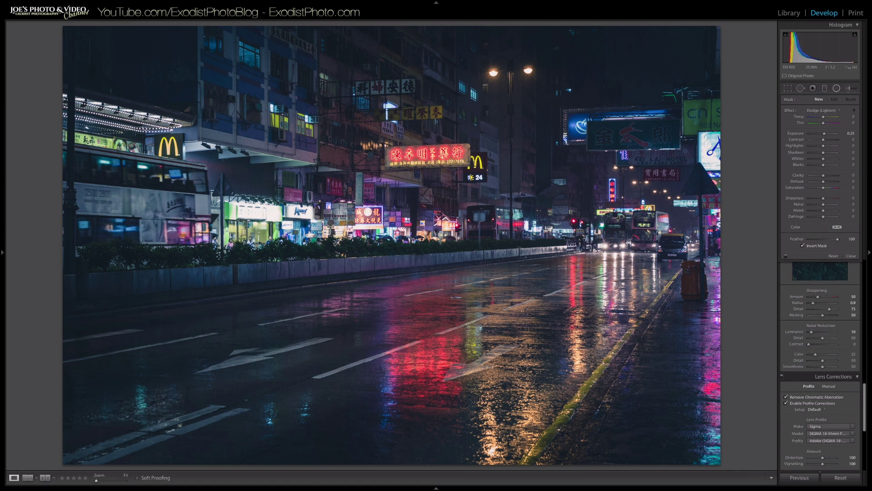
key("shift+m")
key("shift+m")
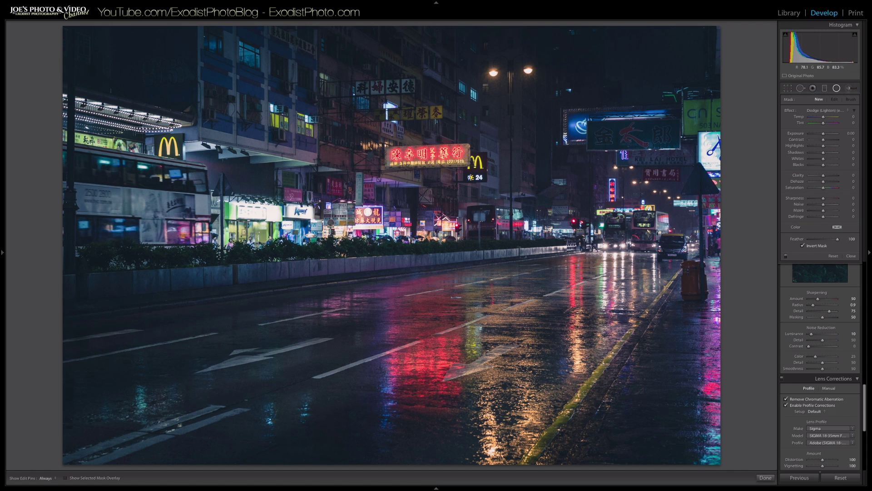
left_click_drag(391, 232, 728, 445)
mouse_move(391, 231)
left_mouse_down()
mouse_move(400, 244)
mouse_move(393, 244)
left_mouse_up()
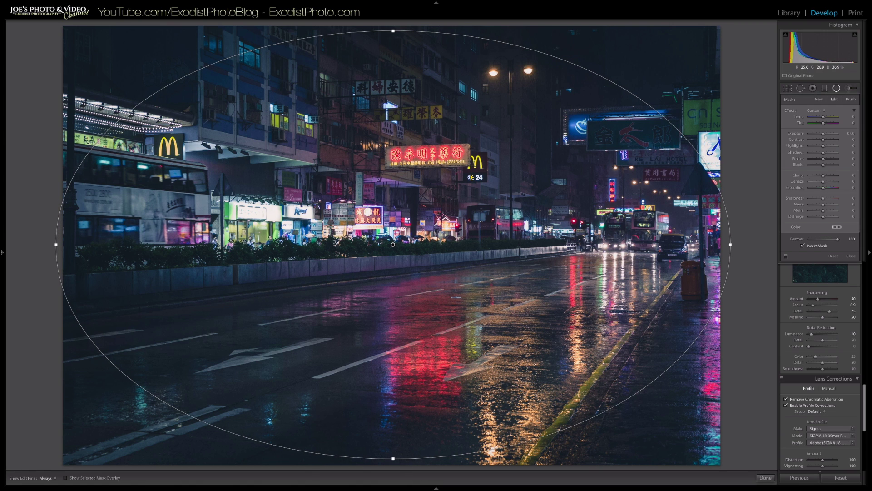
left_click_drag(393, 458, 394, 464)
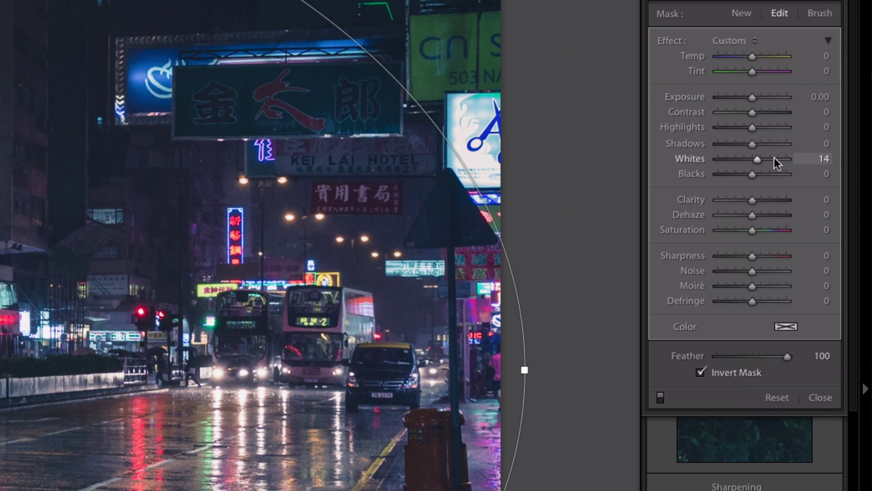
Step: Set the radial filter's whites to 15 and finish editing the filter
left_click(823, 159)
type("15")
key("Return")
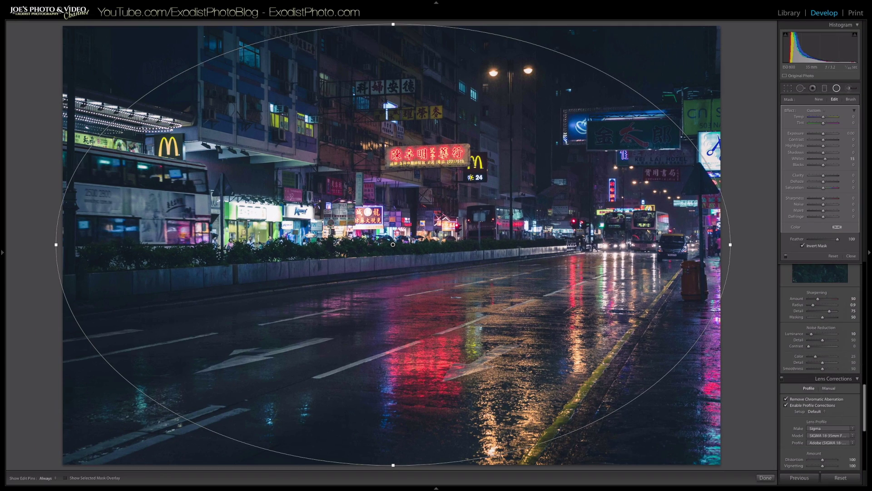
left_click(766, 478)
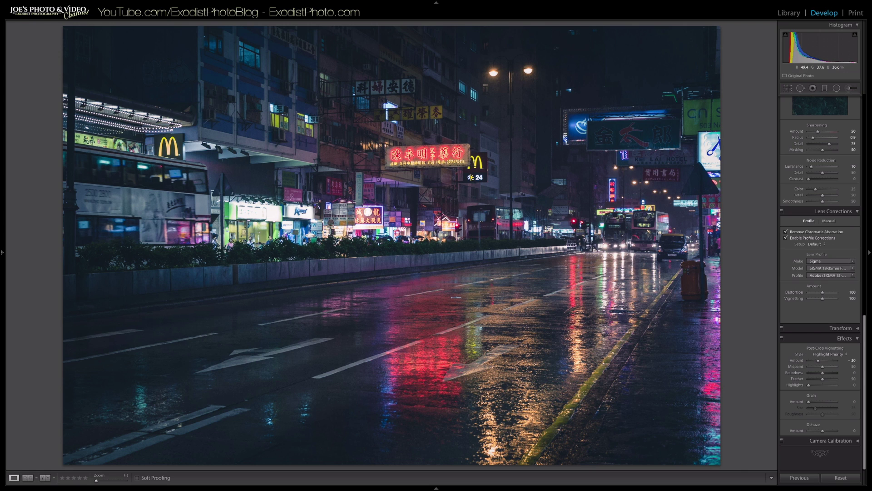
Step: Reselect the large radial filter and compare the photo with its whites reset and restored to 15
left_click(837, 87)
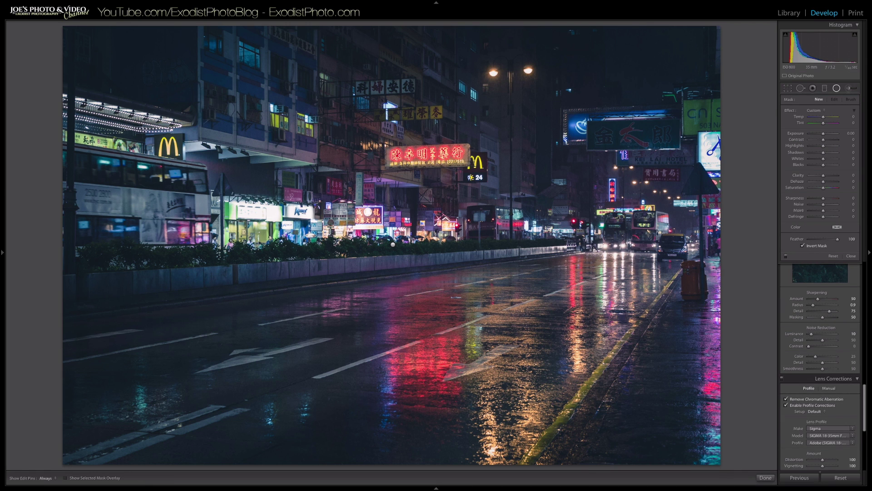
key("shift+m")
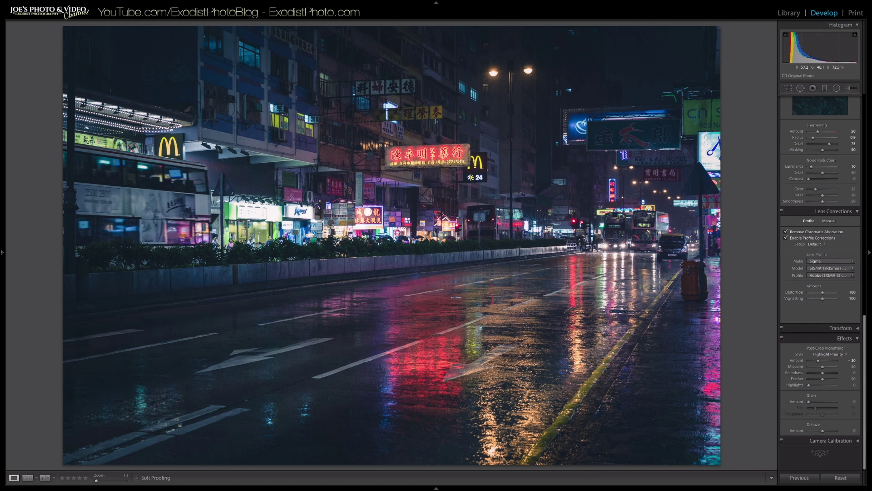
key("shift+m")
left_click(393, 244)
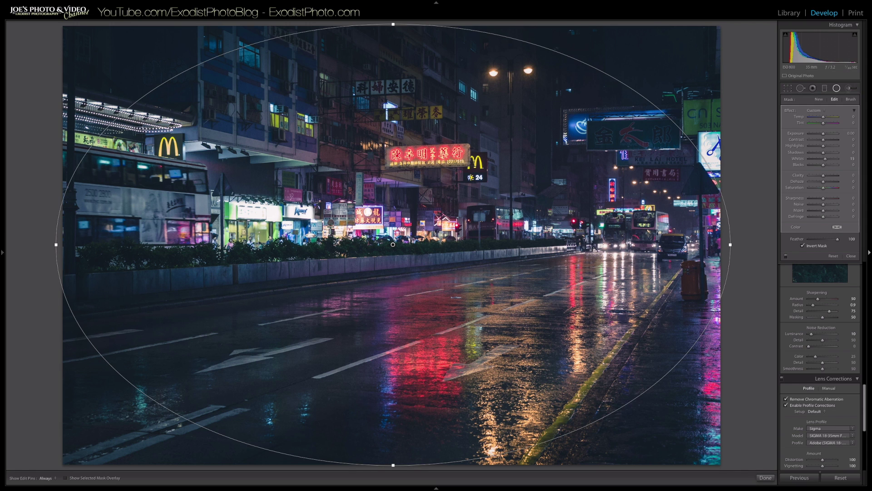
double_click(798, 159)
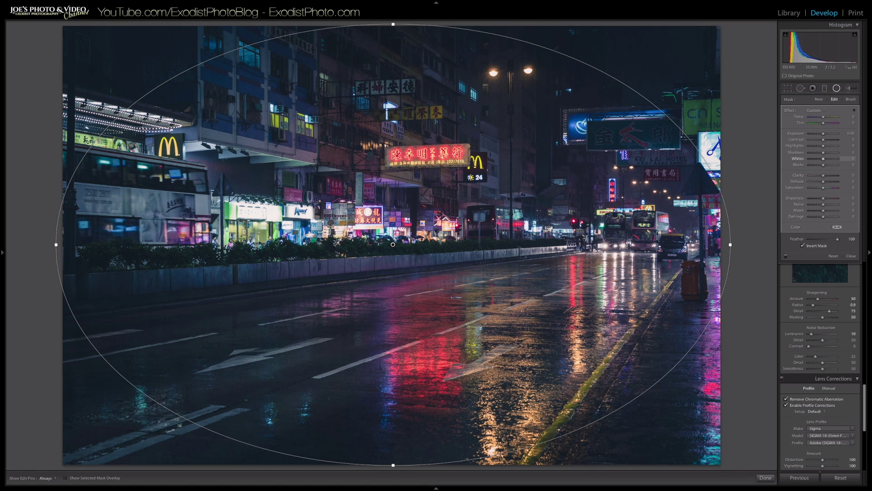
mouse_move(798, 159)
left_mouse_down()
mouse_move(813, 158)
mouse_move(798, 158)
left_mouse_up()
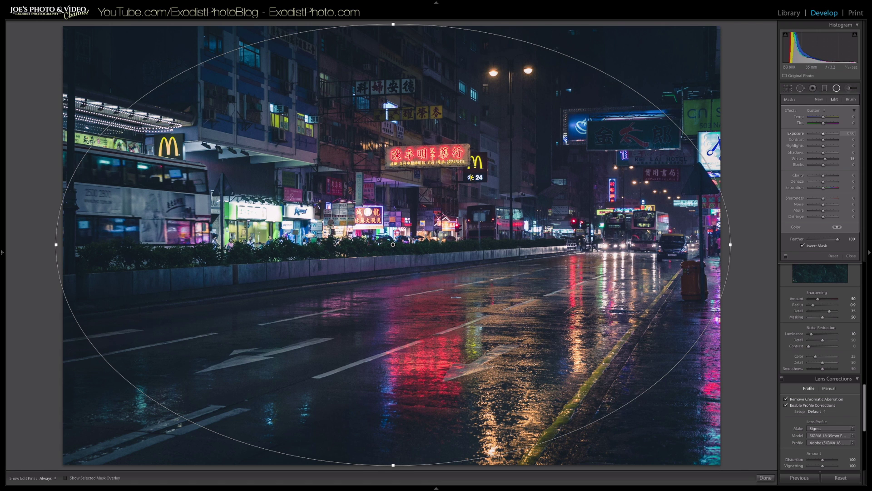
Step: Raise the radial filter's exposure to about 0.12 and finish editing the filter
left_click_drag(796, 133, 800, 133)
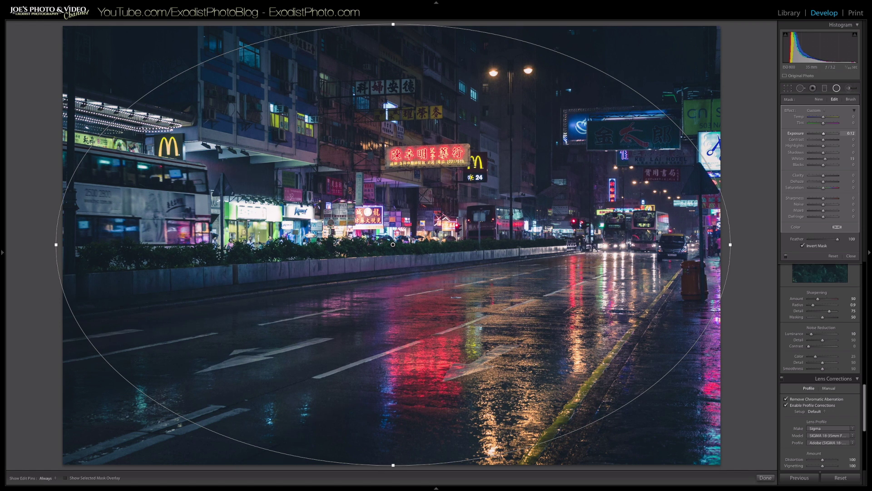
key("Return")
left_click(848, 133)
key("Return")
key("Return")
left_click(765, 477)
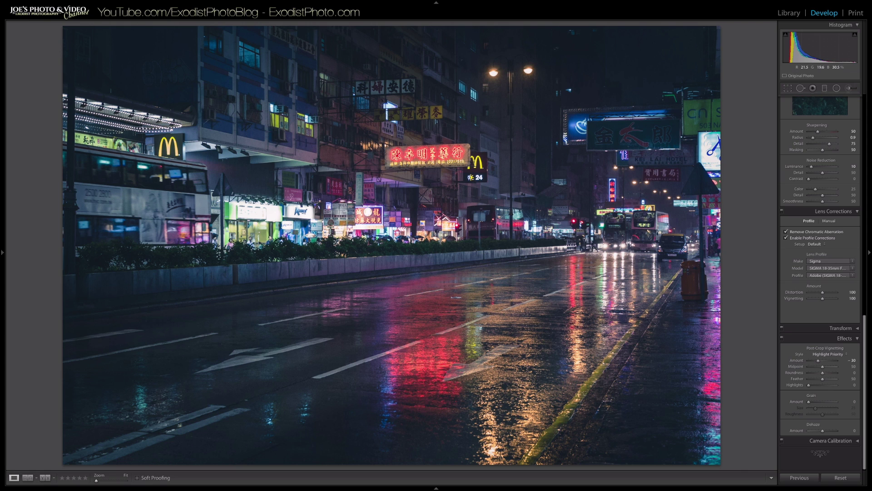